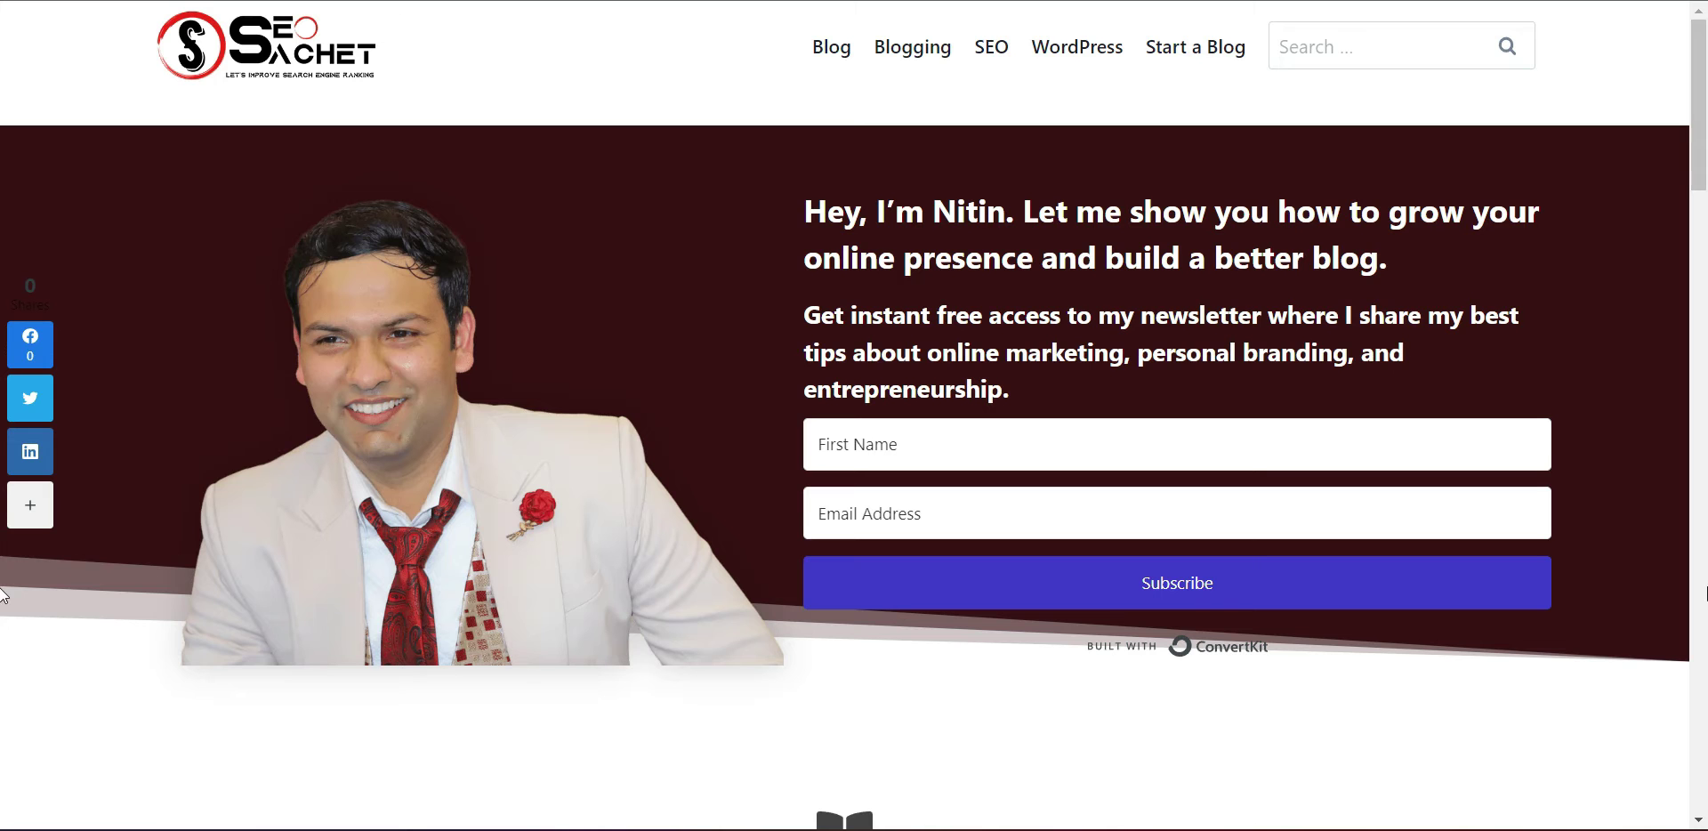
Step: Scroll the SEO Sachet homepage, then bring up the new 'Product Box' post in the block editor
scroll(1704, 132, down, 4)
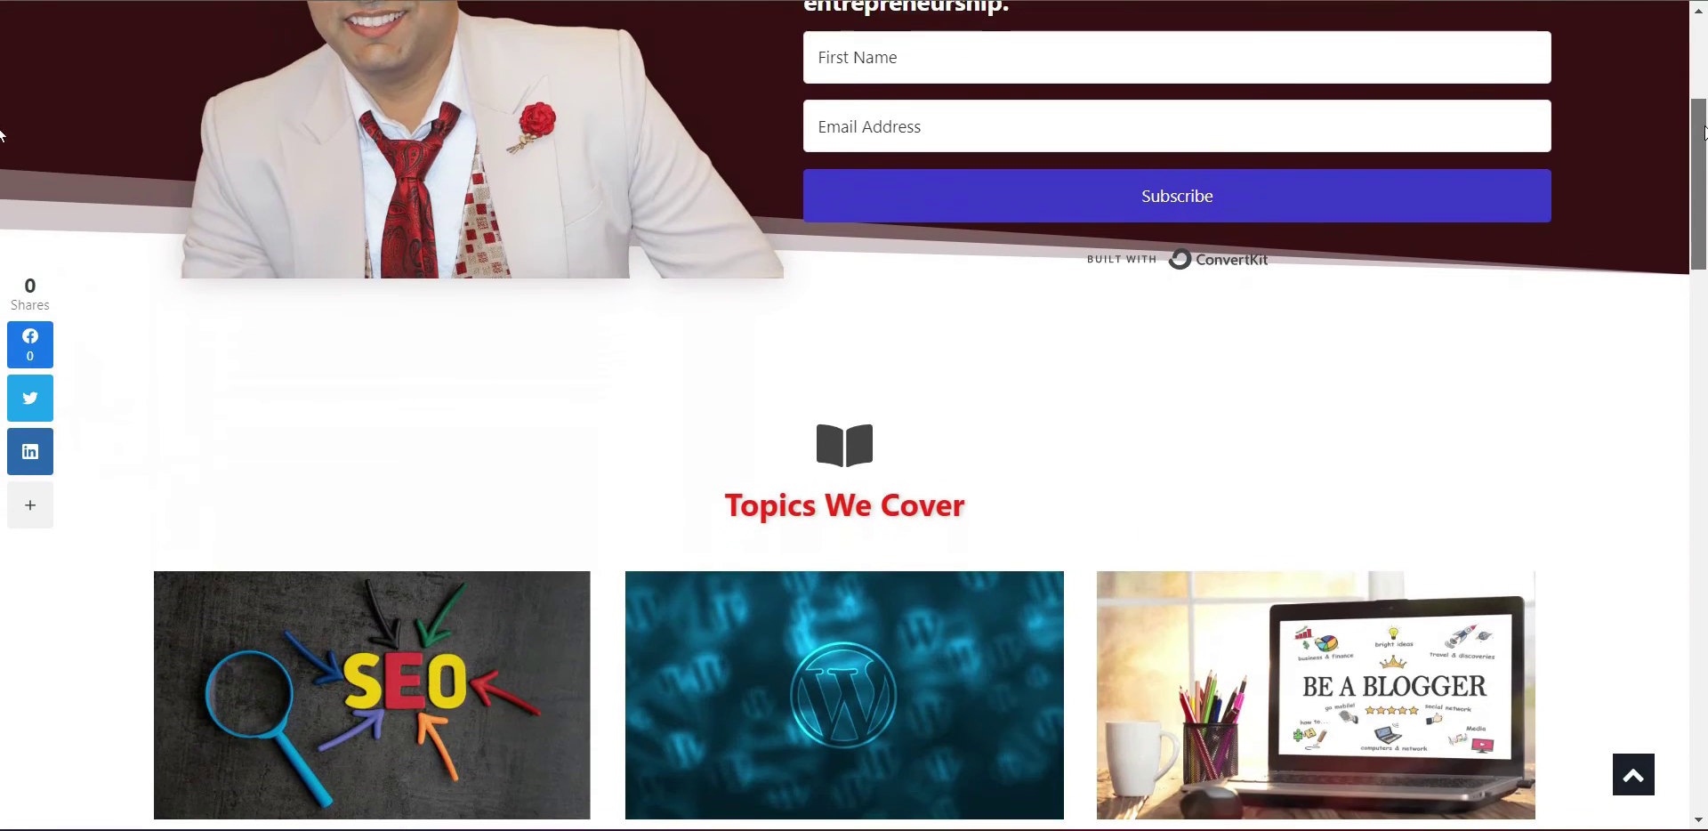
drag(1704, 132, 1704, 342)
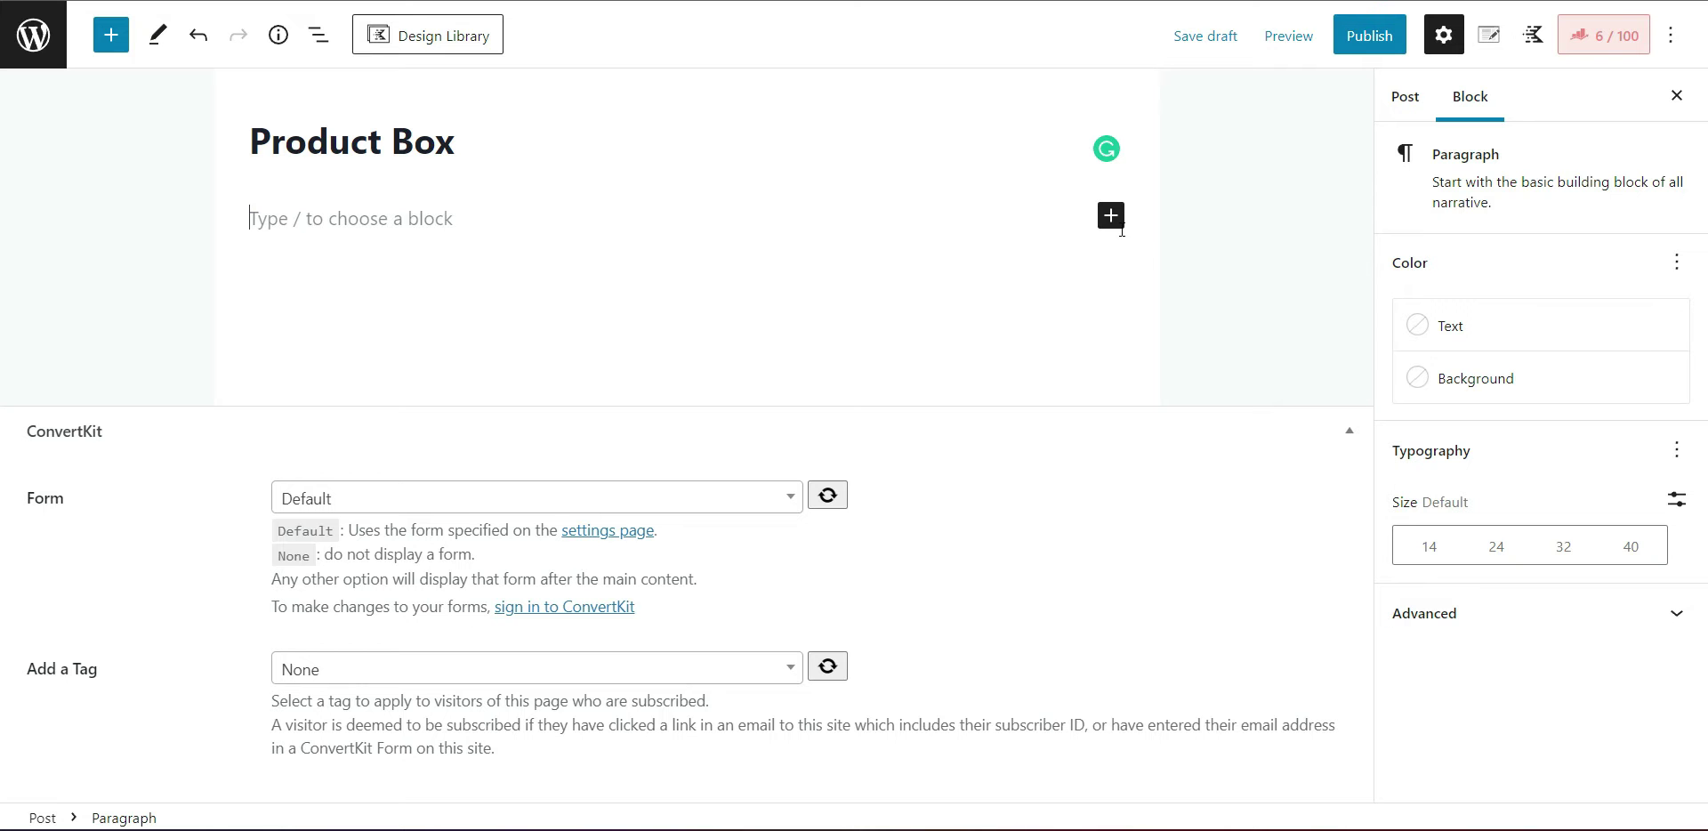
Step: Insert a single-column Kadence Row Layout and select its Section in List View
click(1111, 217)
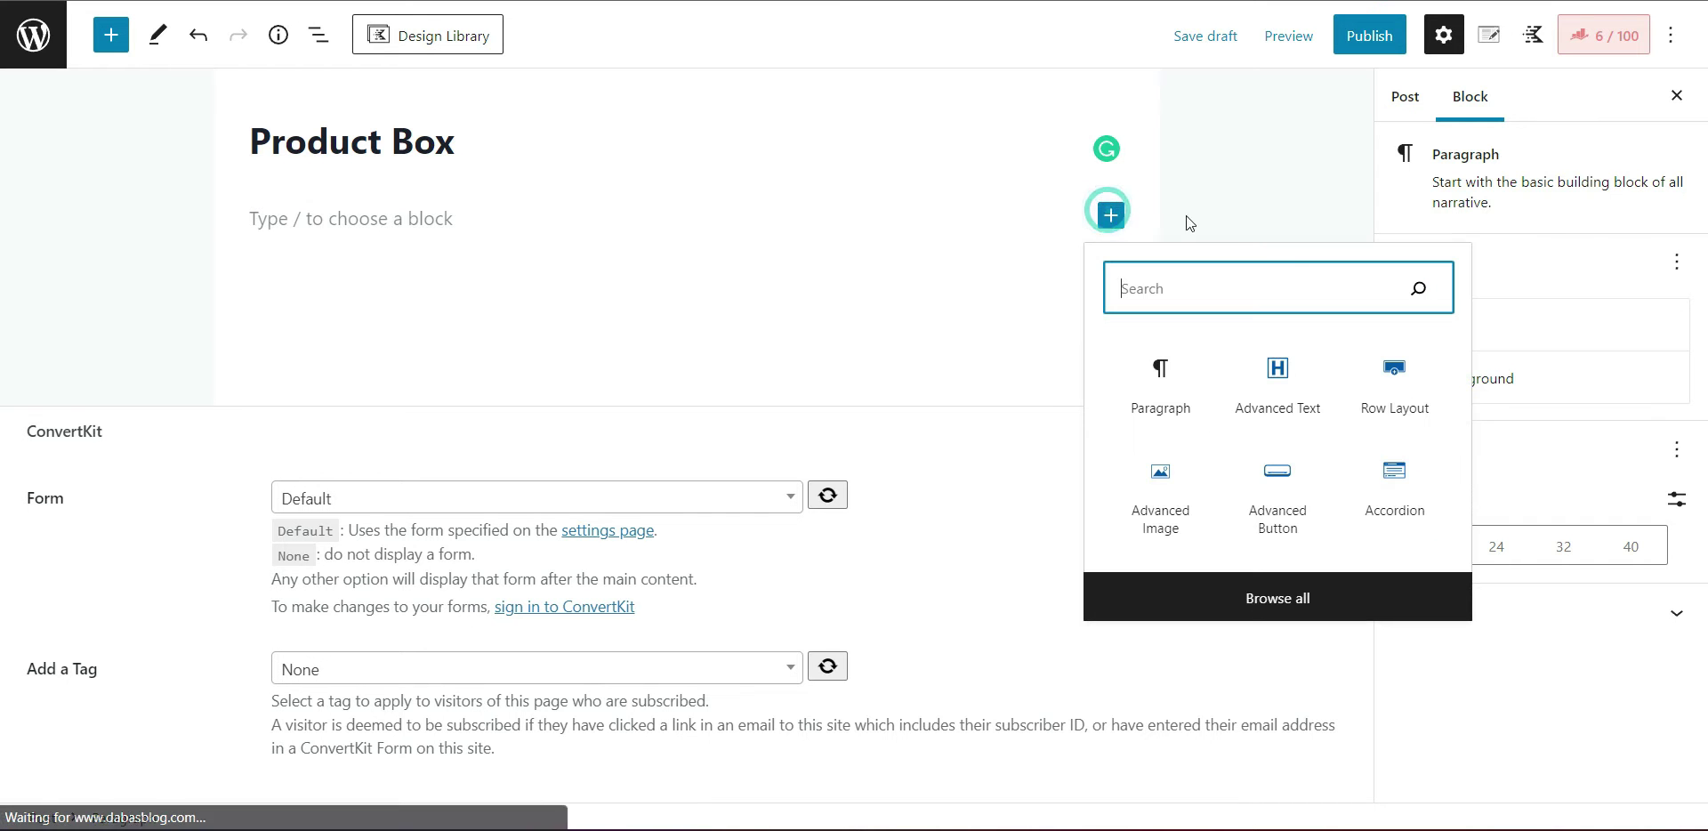
click(1401, 431)
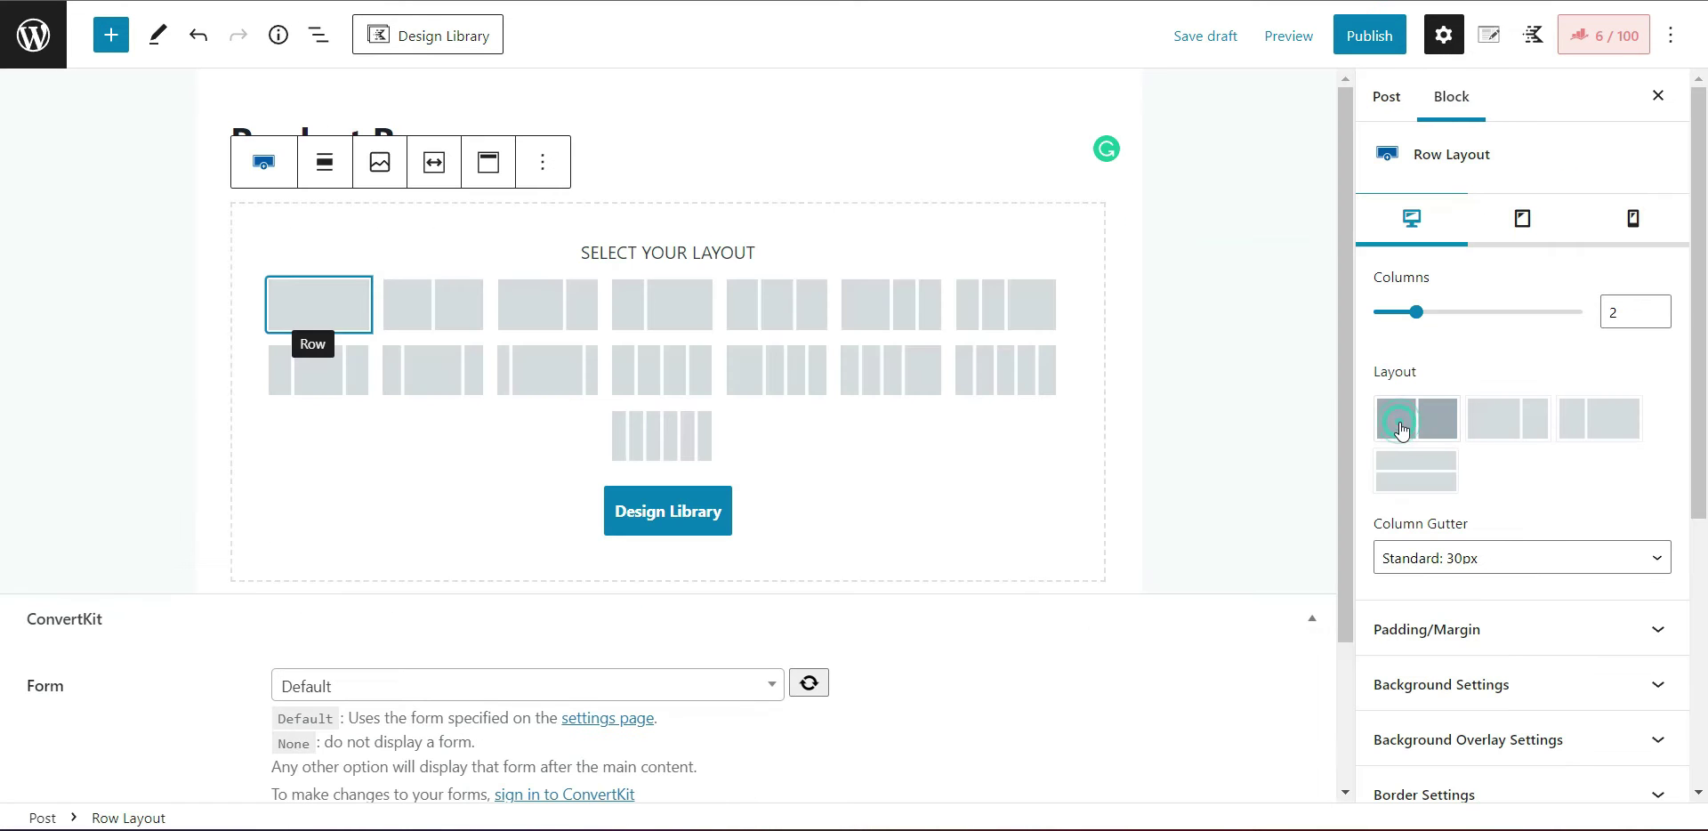
click(347, 332)
click(318, 37)
click(19, 155)
click(74, 190)
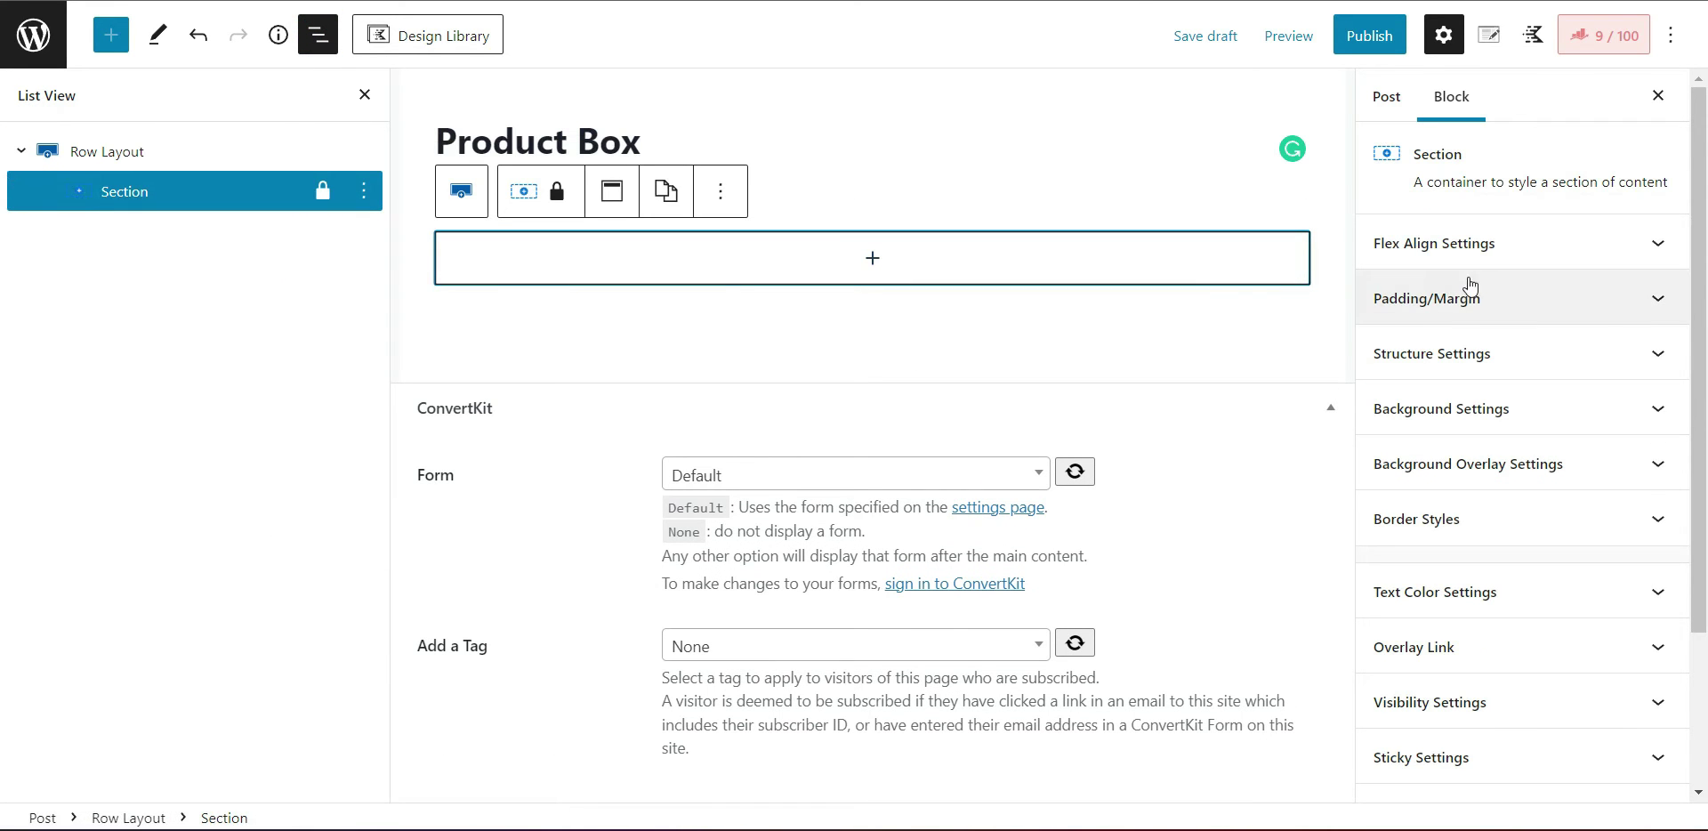
Step: Set the Section's top padding to 2 and right padding to 20
click(1529, 301)
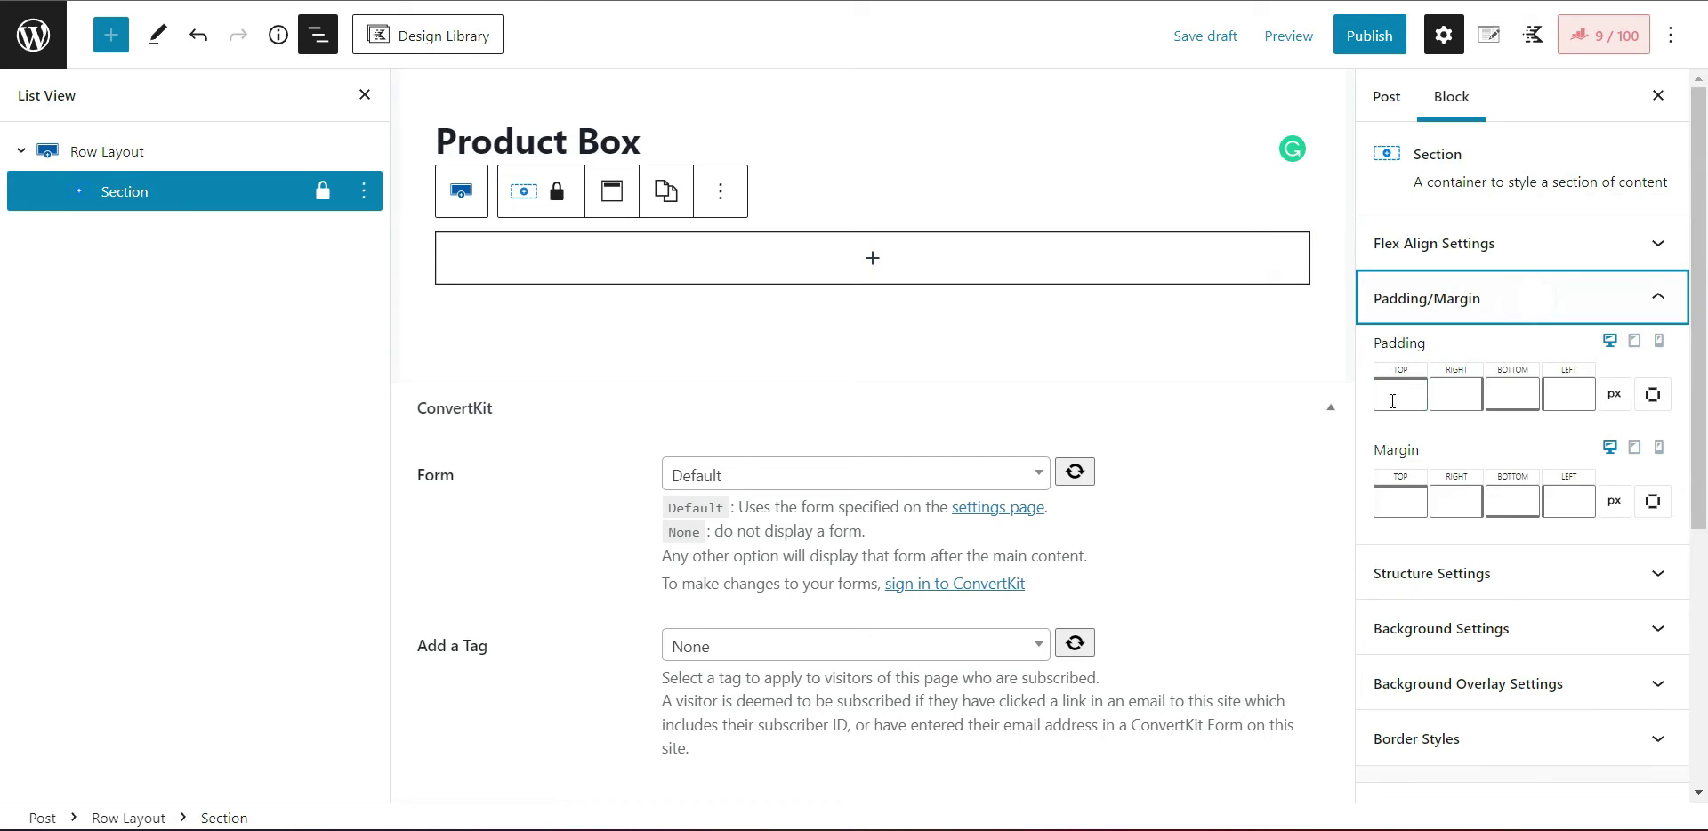
click(1392, 398)
text(2)
click(1454, 402)
text(20)
key(Tab)
Step: Complete the 2/20 padding and give the Section a dark 4px border with 6 radius
text(2)
key(Tab)
text(20)
scroll(1678, 135, down, 7)
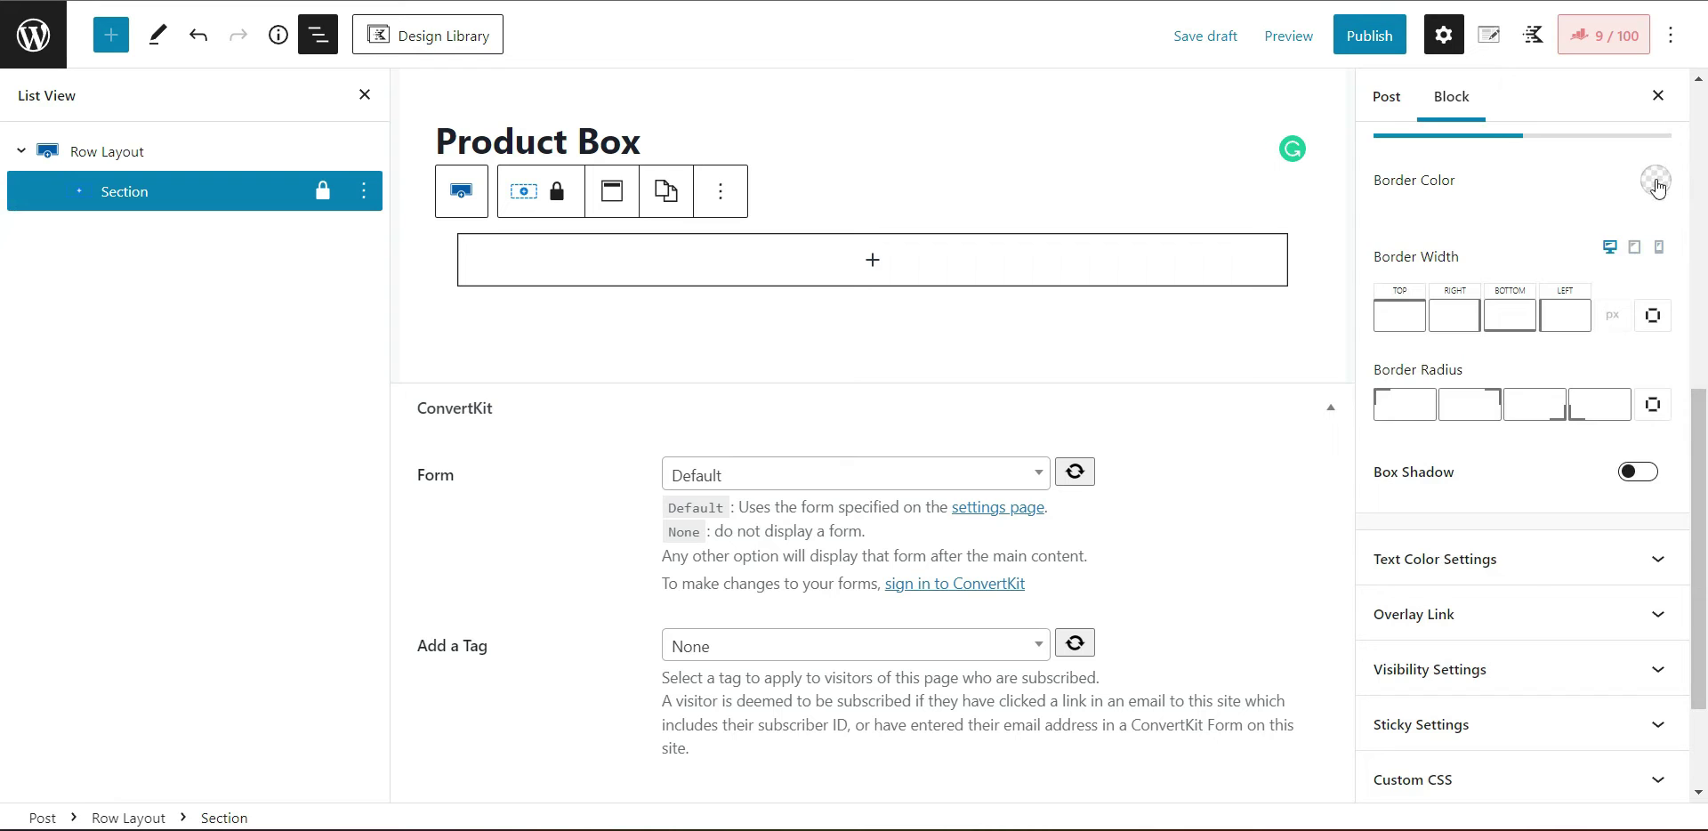
click(1655, 183)
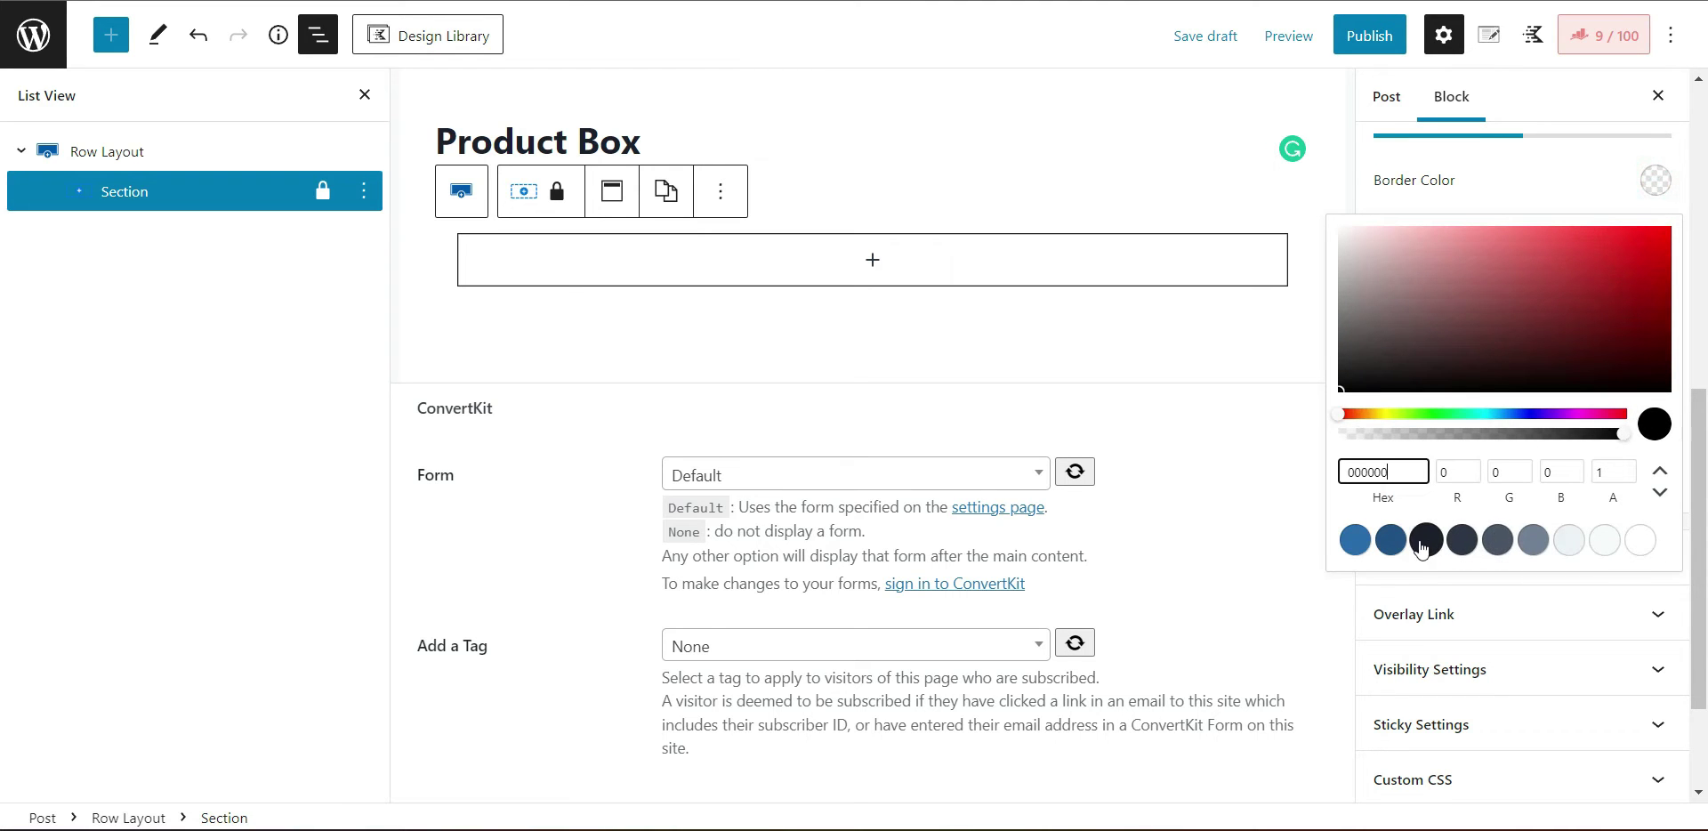
click(1424, 542)
click(1544, 195)
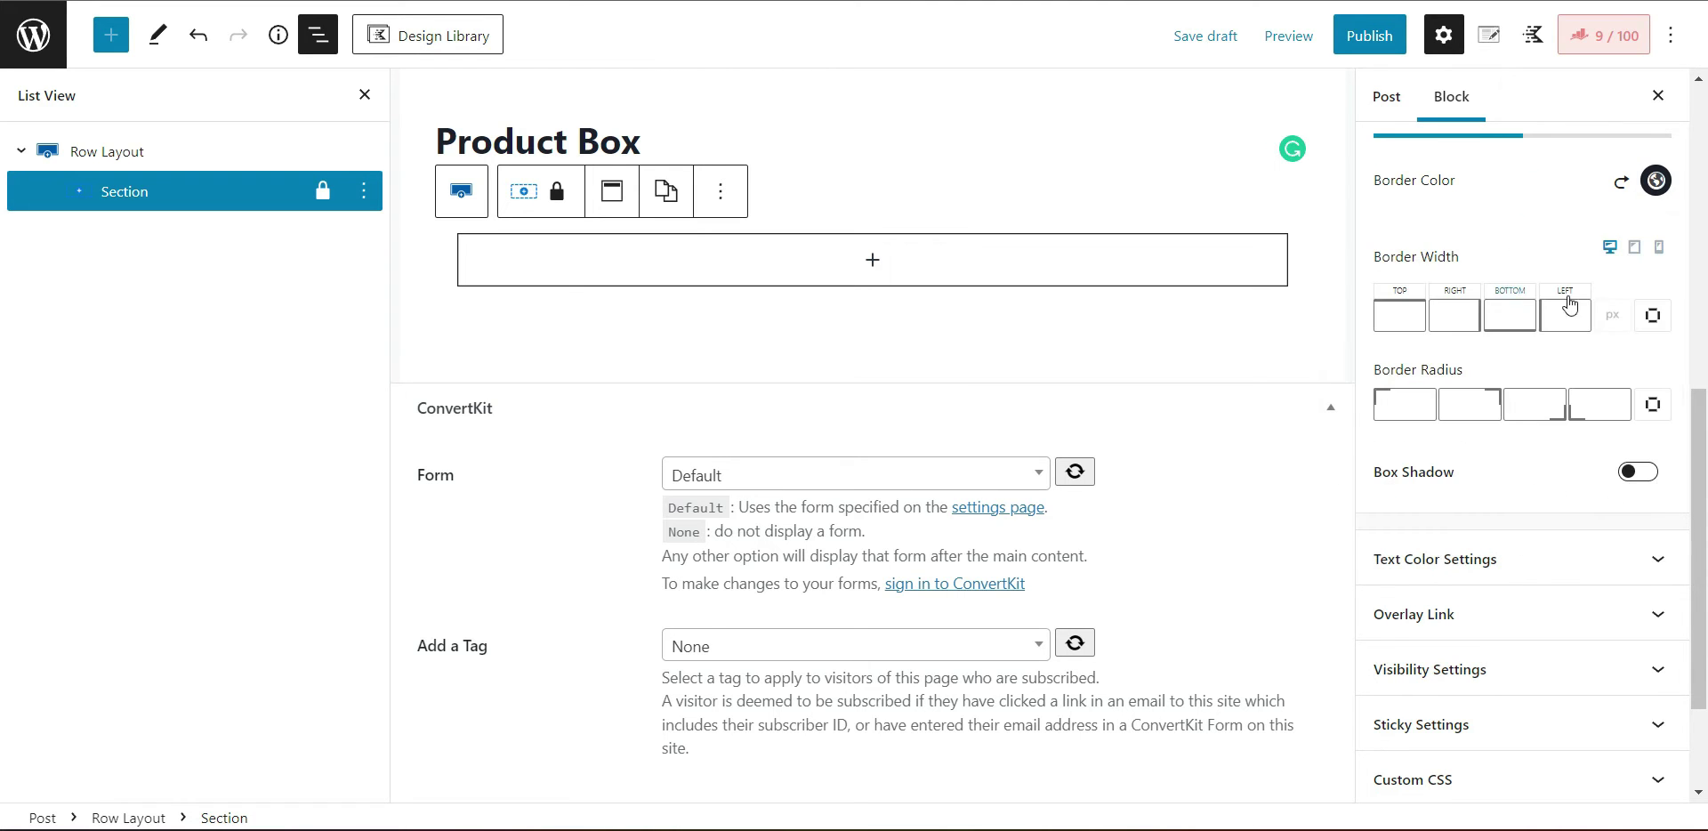
click(1647, 317)
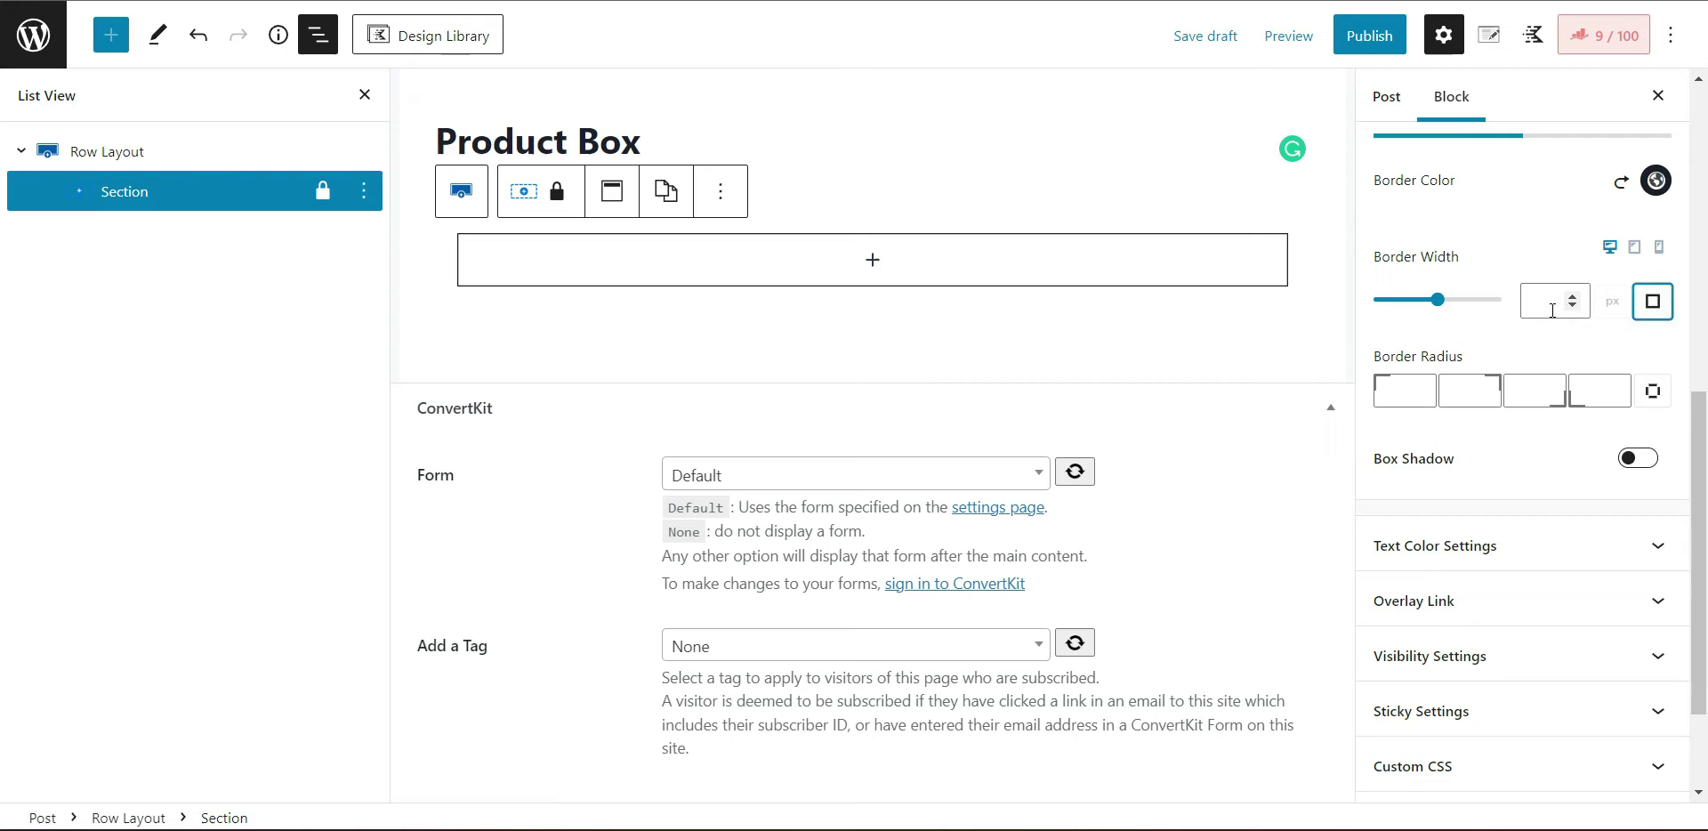
click(1552, 310)
text(4)
click(1652, 391)
click(1612, 393)
text(6)
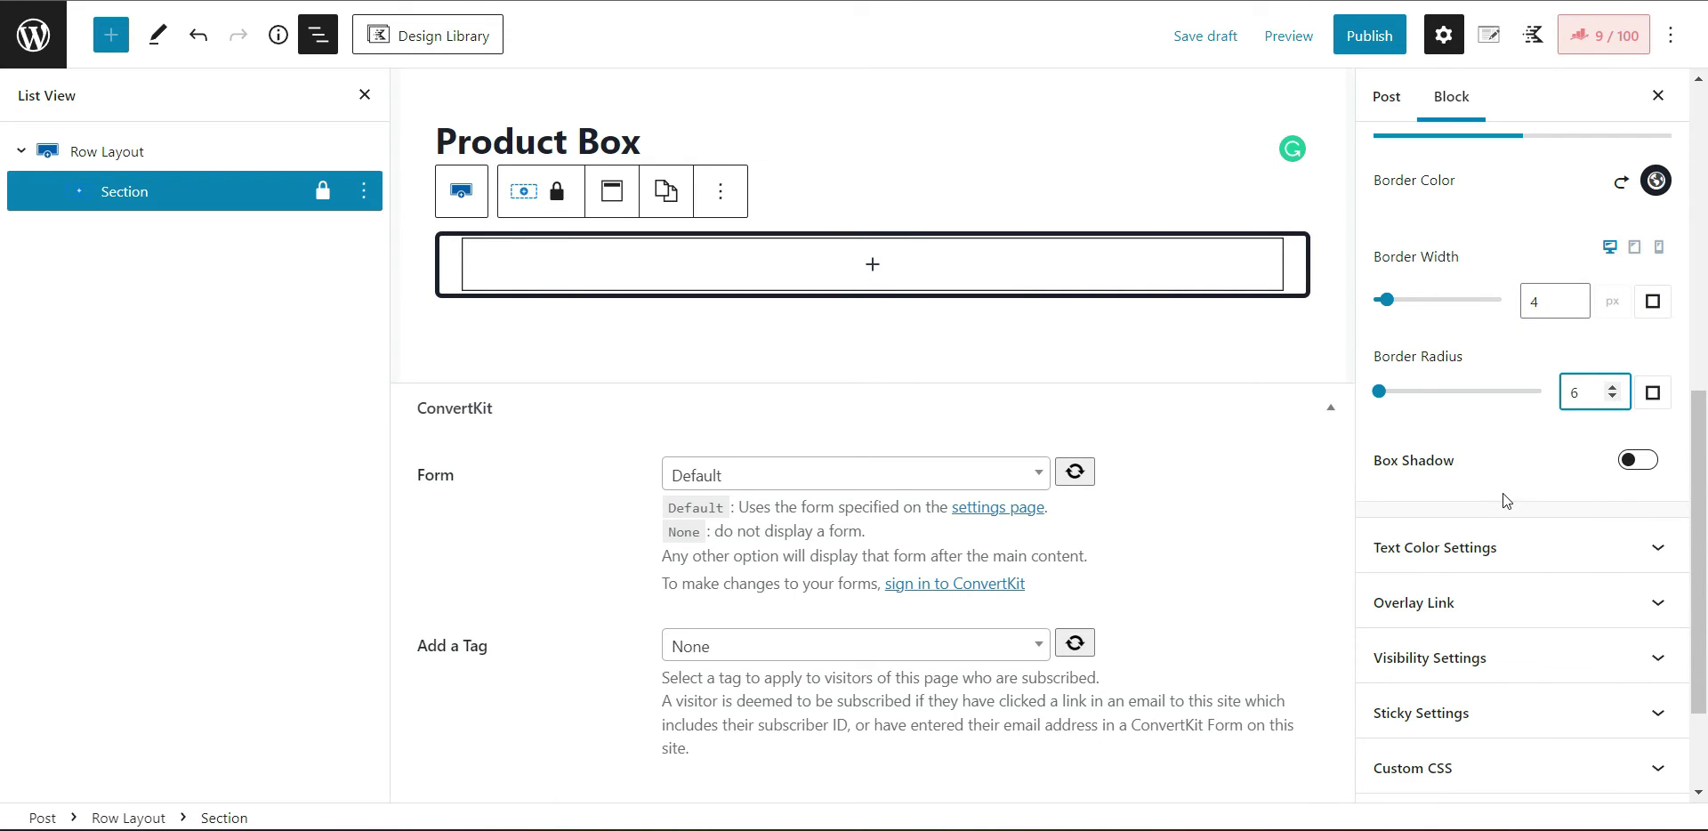
Step: Enable a box shadow with X 4, Y 4, blur 18 and spread 2
click(1646, 459)
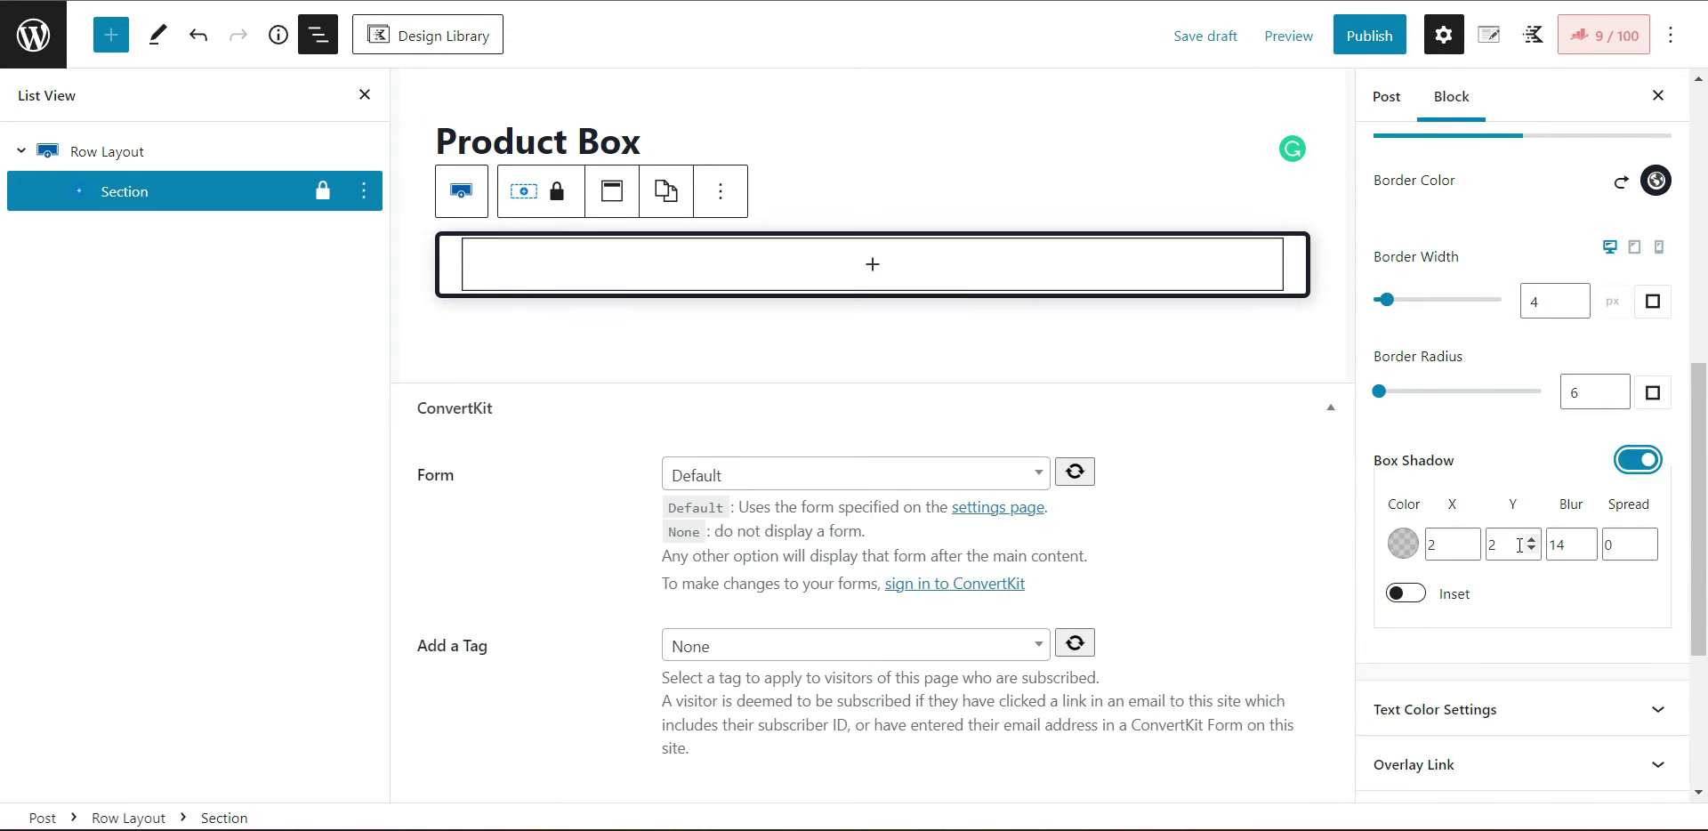
click(1530, 540)
click(1530, 539)
click(1468, 540)
click(1468, 540)
click(1587, 539)
click(1587, 538)
click(1587, 539)
click(1587, 539)
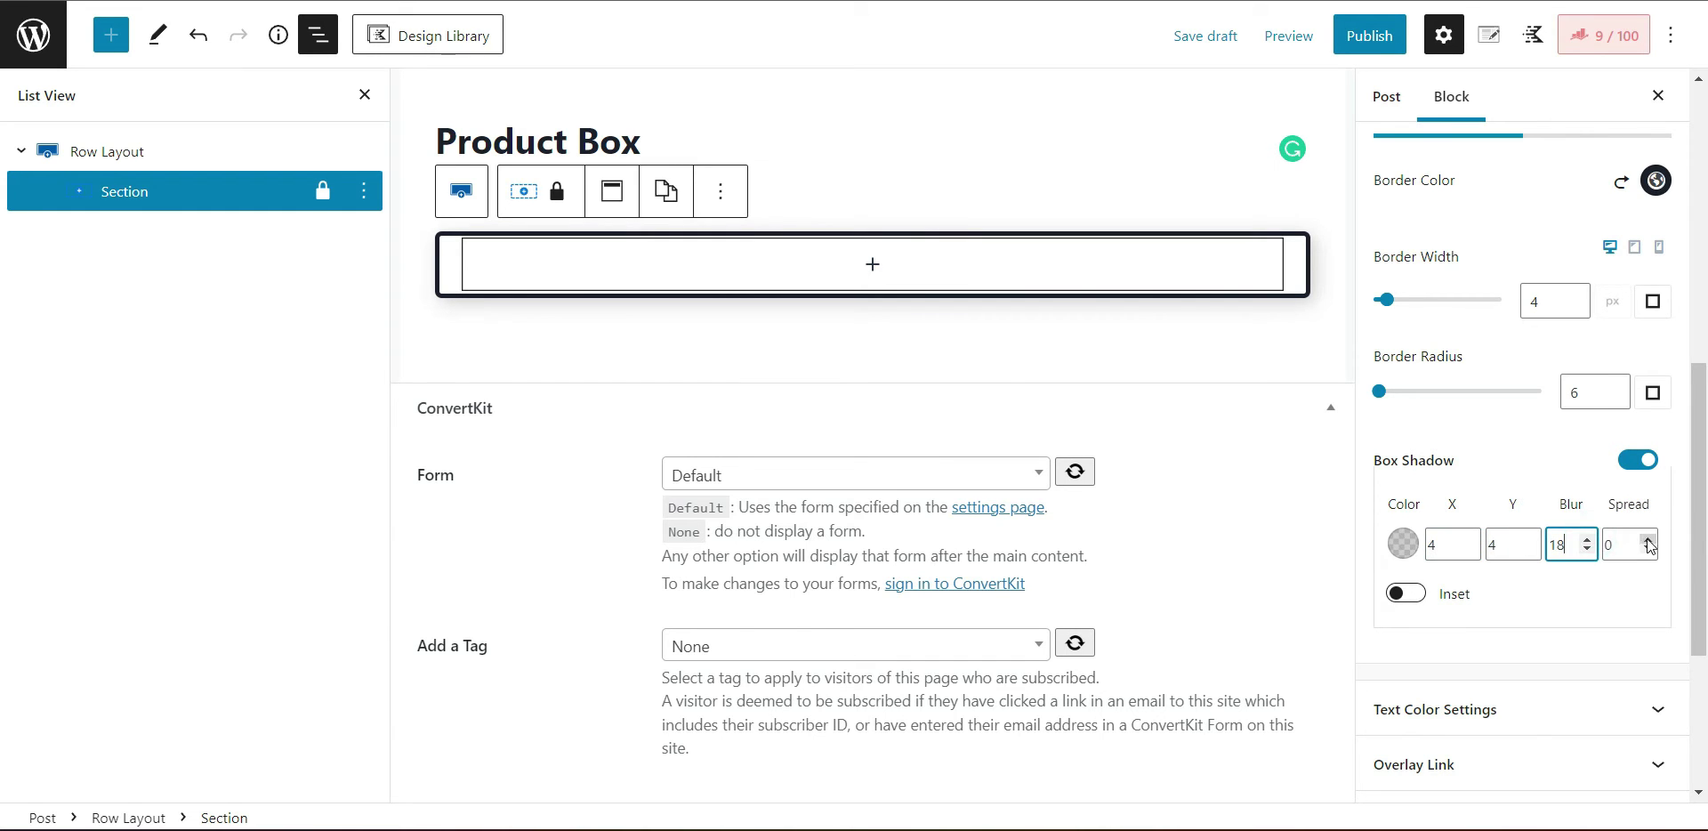
click(1648, 540)
click(1648, 540)
Step: Nest a single-column Row Layout in the box with an Advanced Text heading 'My Pick'
click(872, 265)
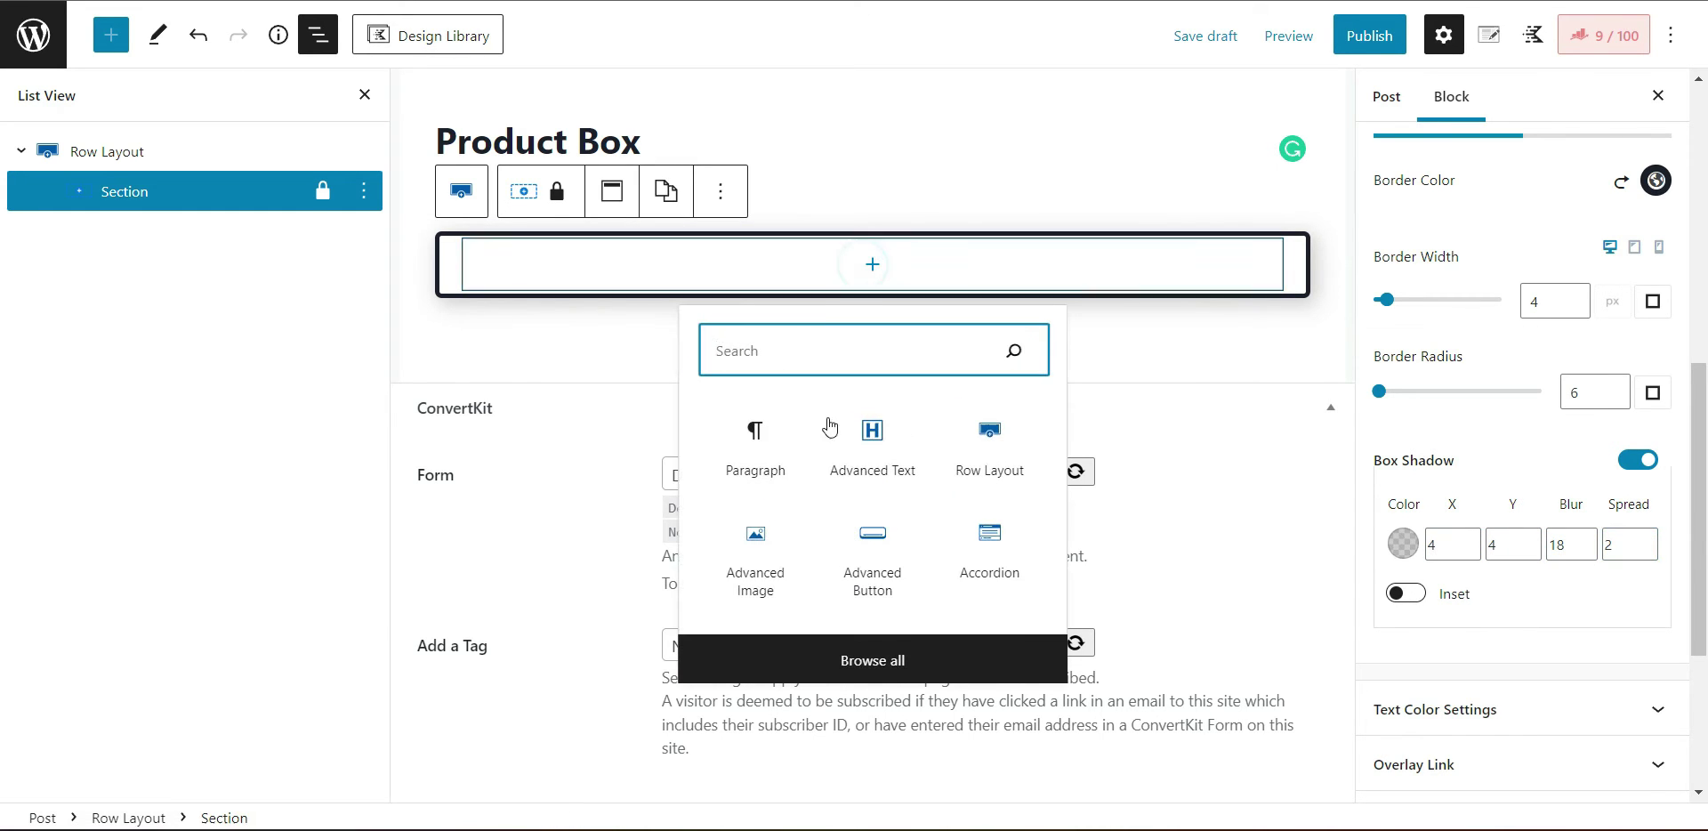
click(980, 447)
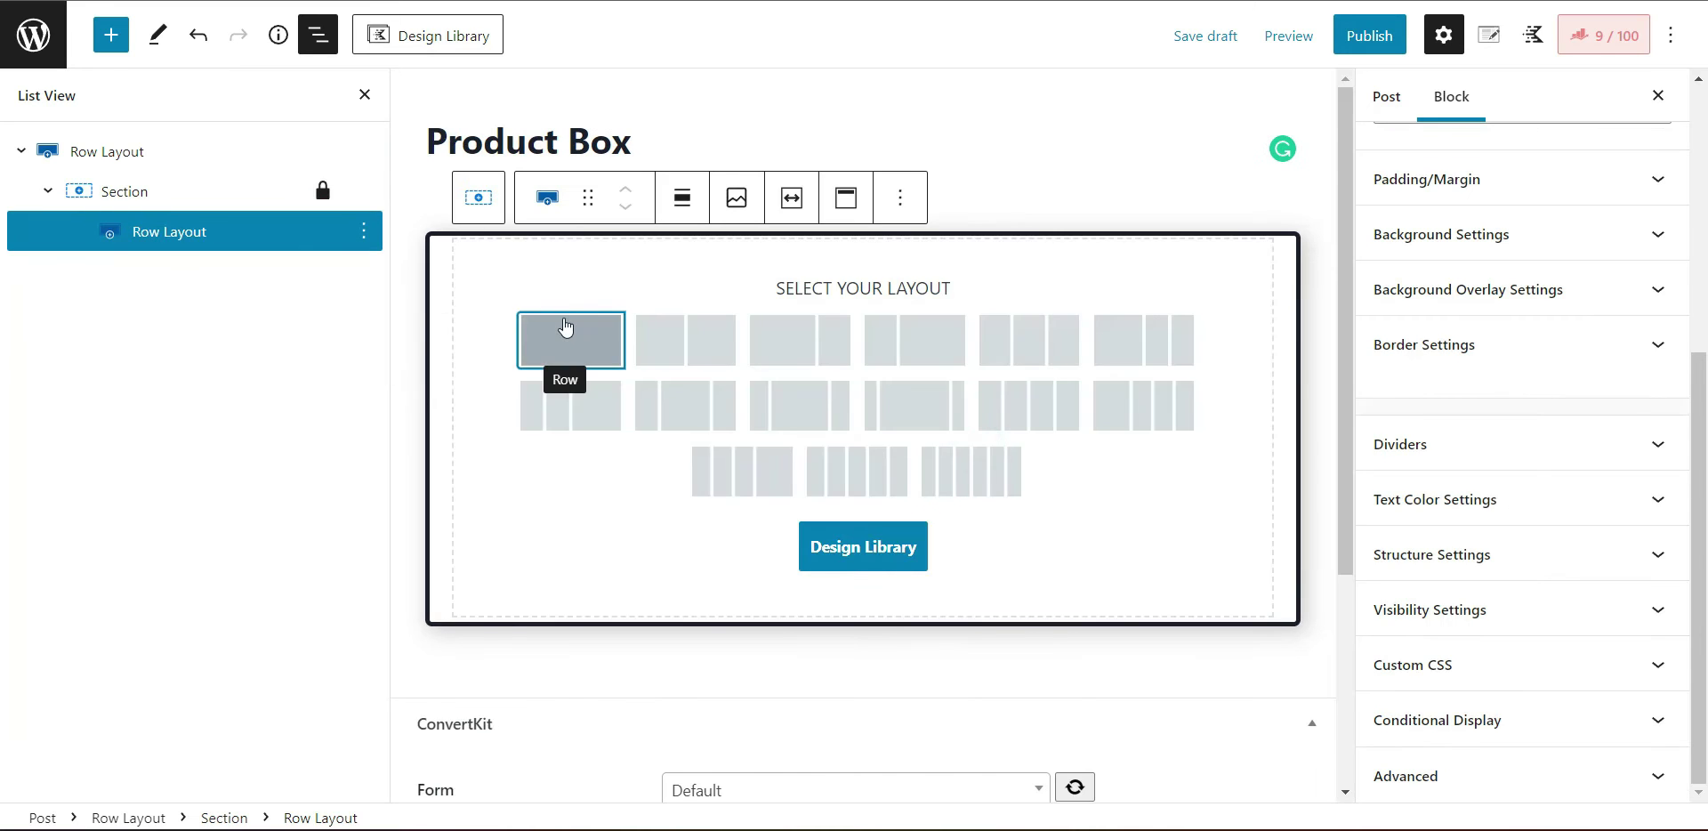
click(565, 329)
click(820, 296)
click(860, 481)
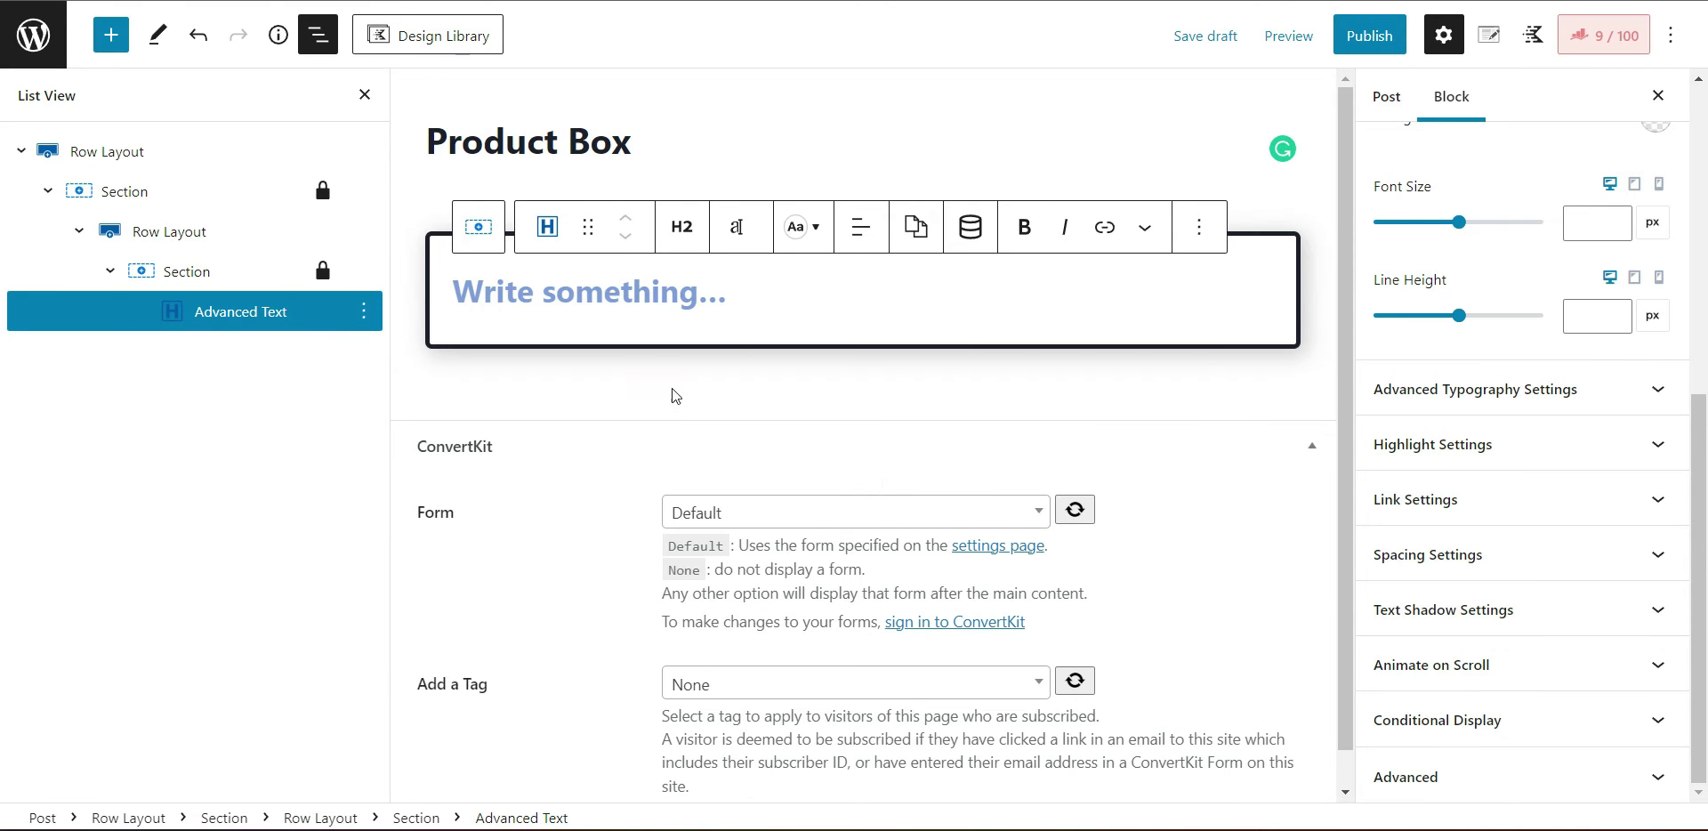
text(My)
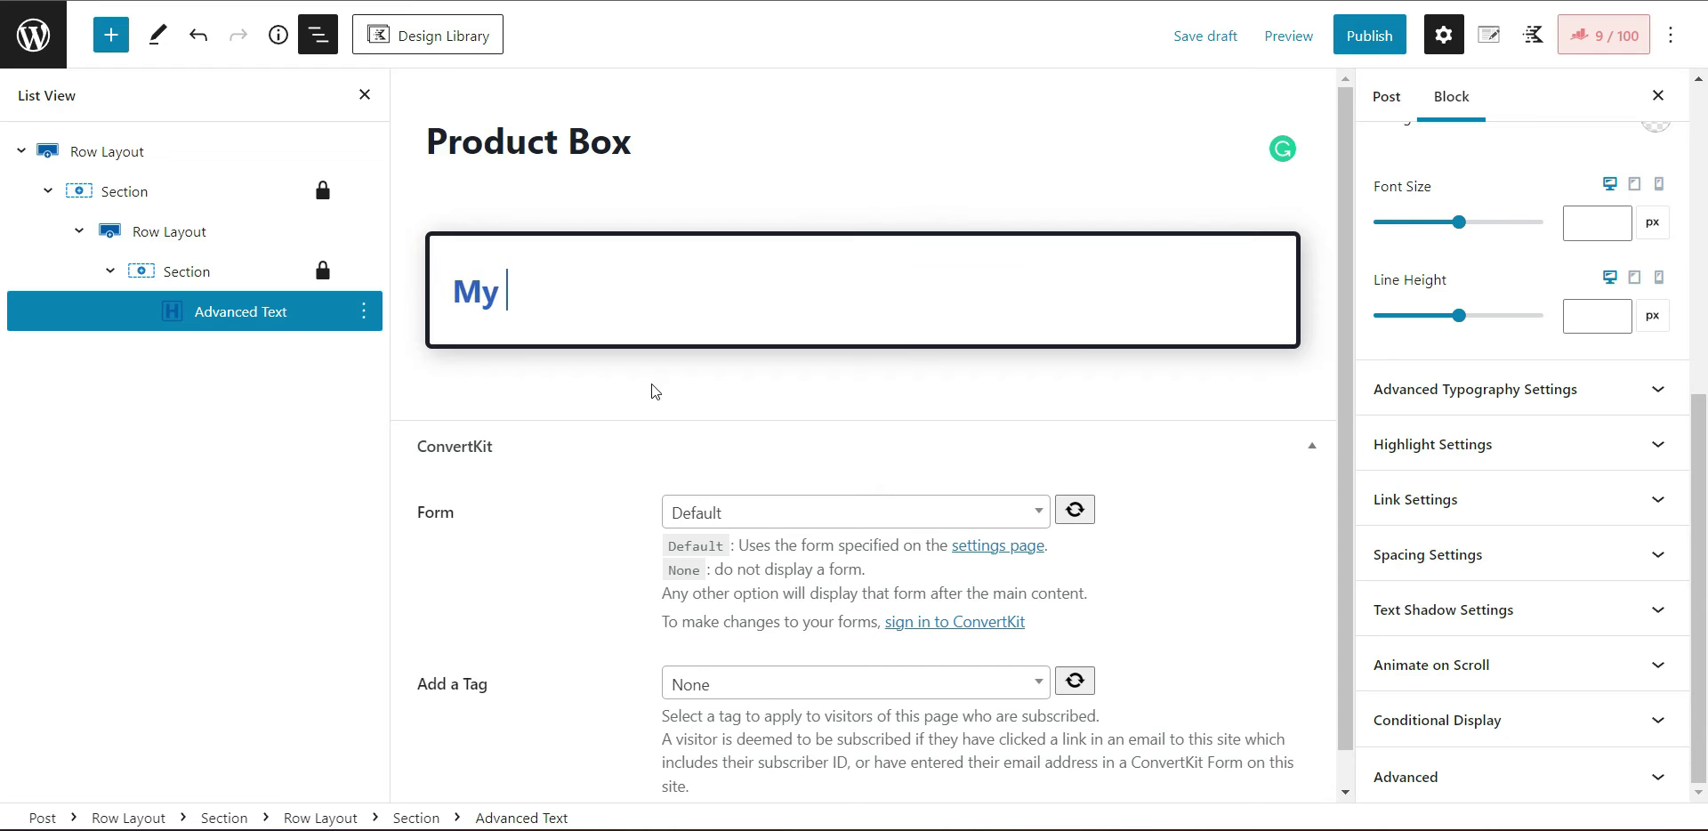
text( Pick)
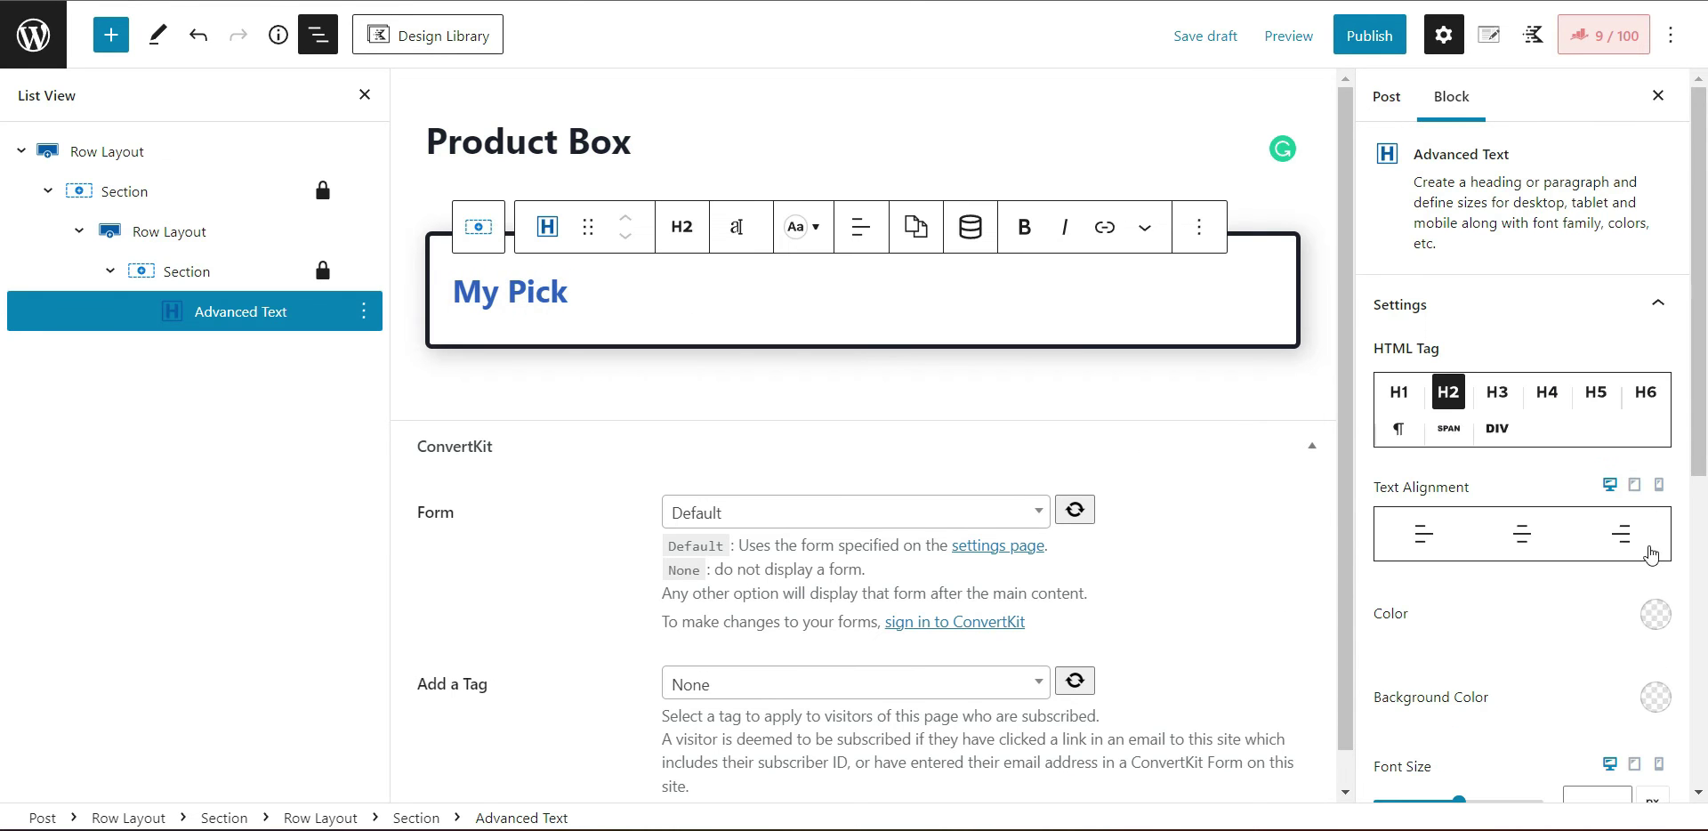
Step: Give the 'My Pick' heading a dark background and white text
click(1656, 699)
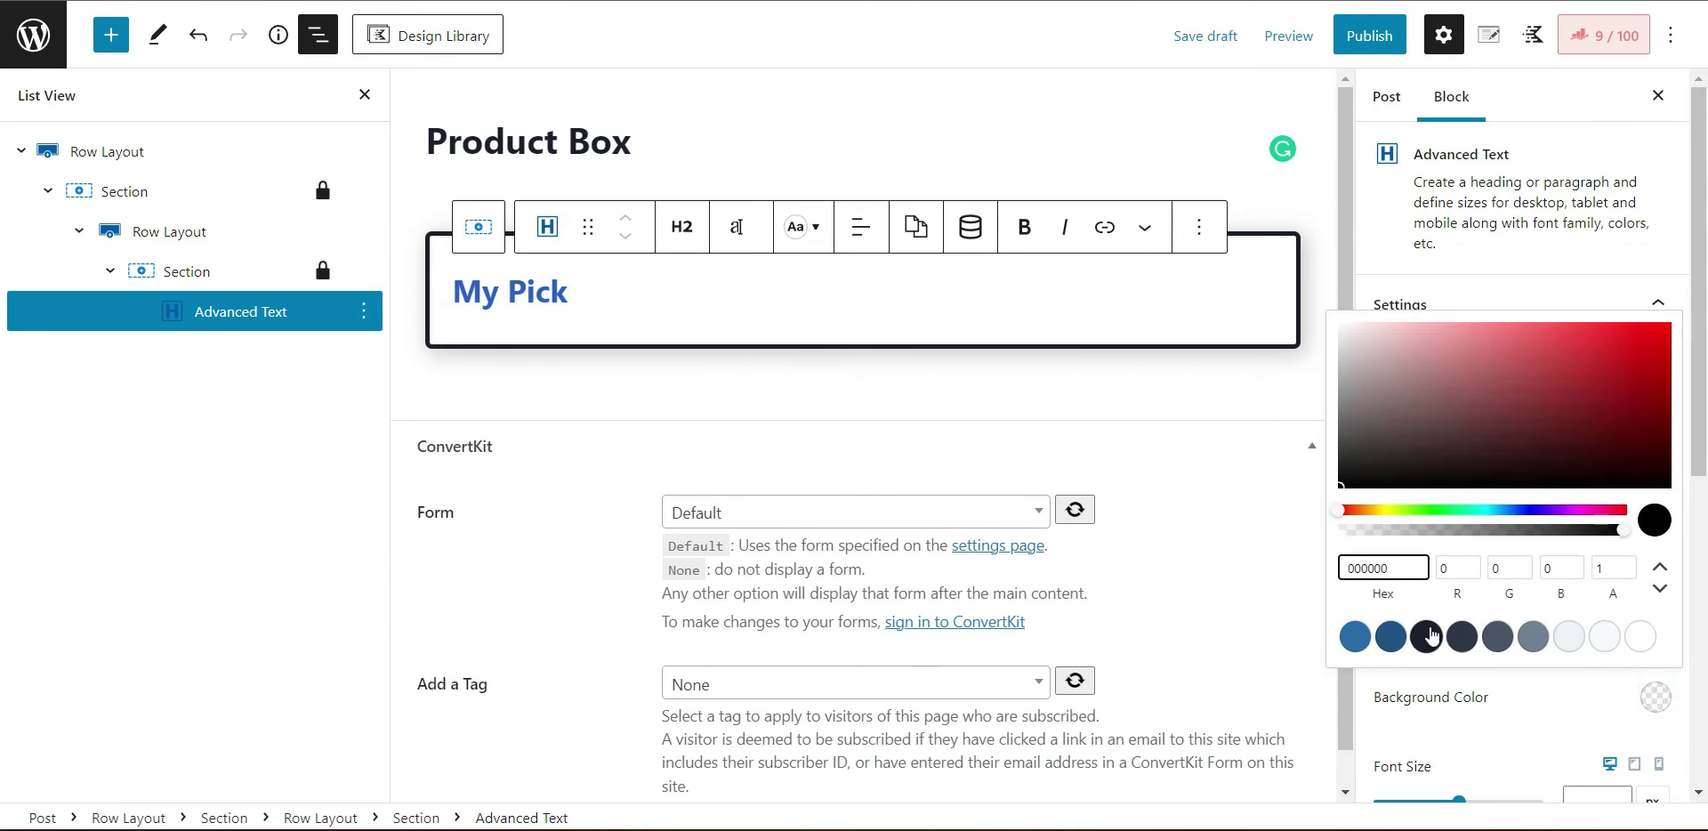
click(1426, 635)
click(1468, 693)
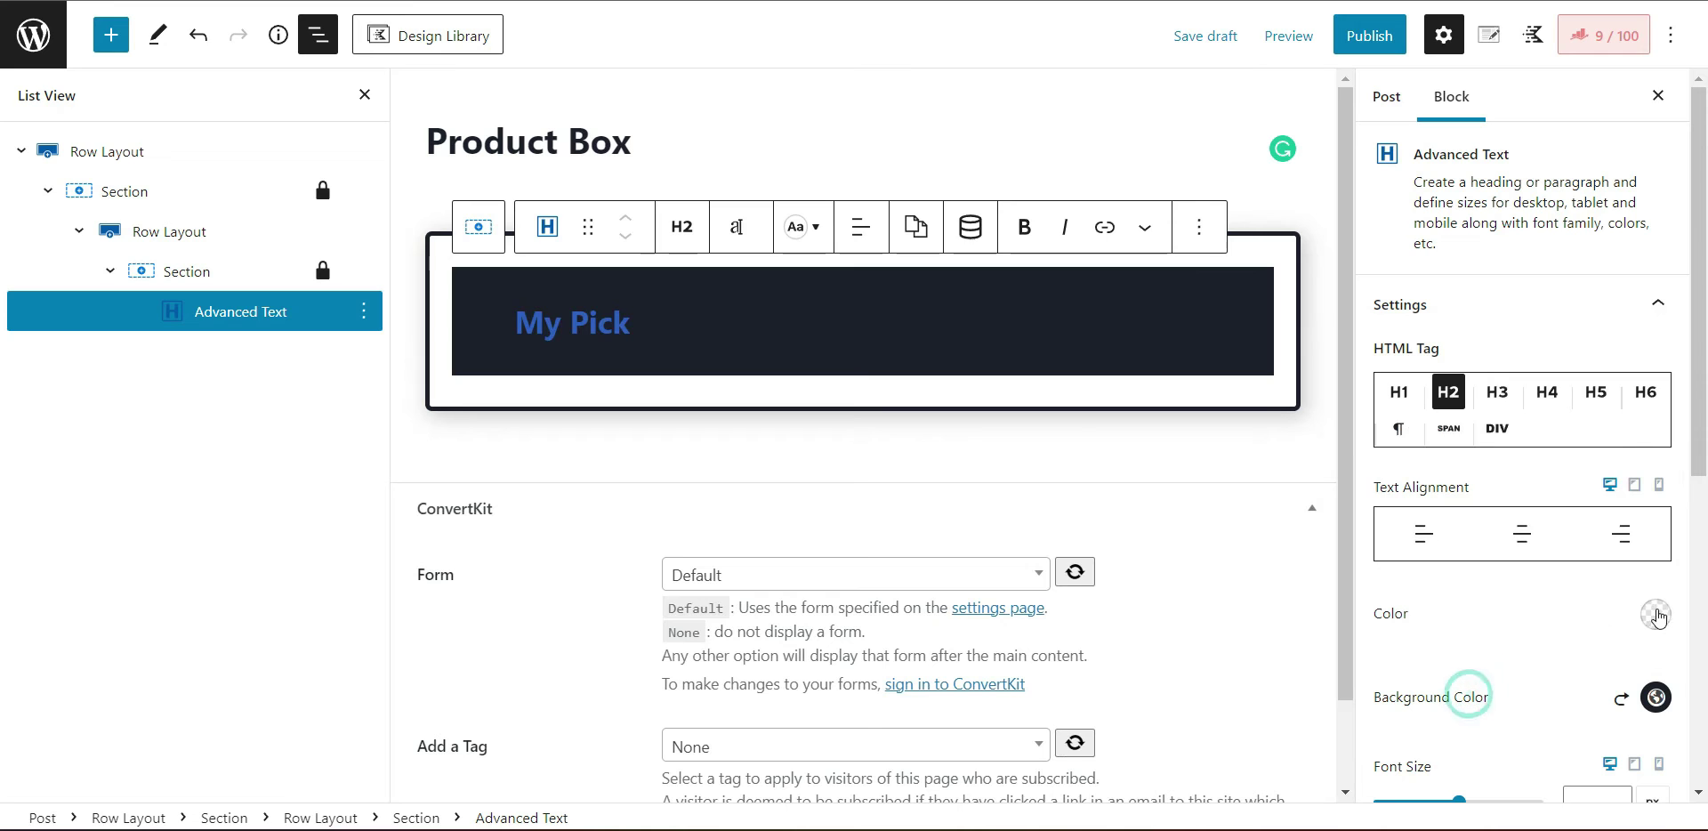
click(1656, 614)
click(1640, 553)
click(182, 271)
Step: Set the inner Section's flex alignment direction to Horizontal
click(182, 272)
click(1576, 243)
click(1595, 353)
drag(1690, 322, 1703, 458)
Step: Give the inner Section a -65 top margin, then reselect the outer product box Section
click(1519, 413)
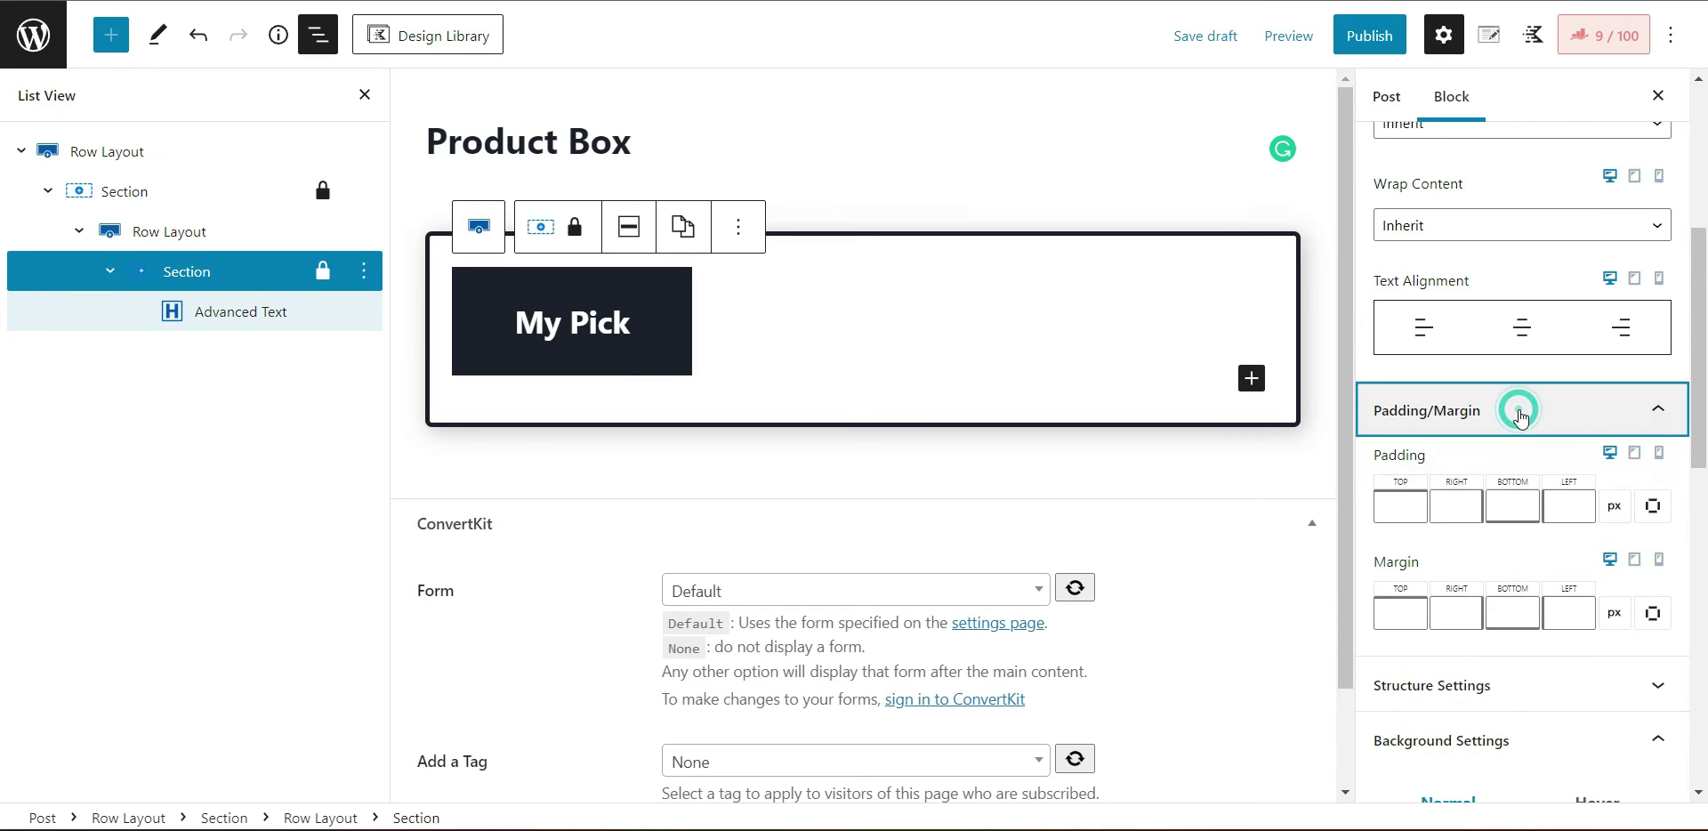
click(1384, 613)
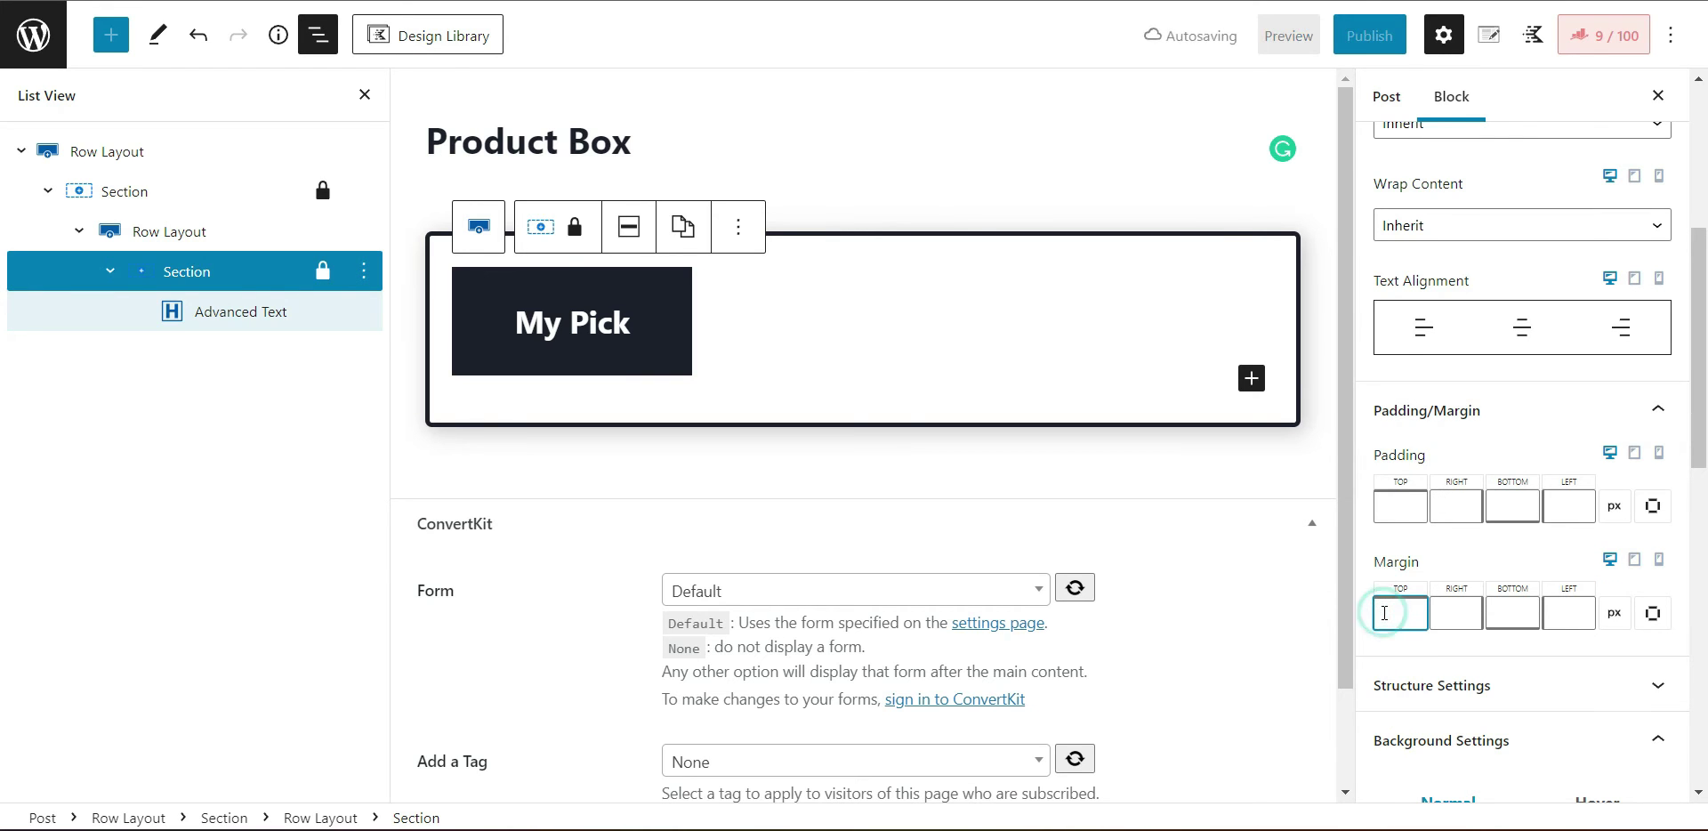
text(-)
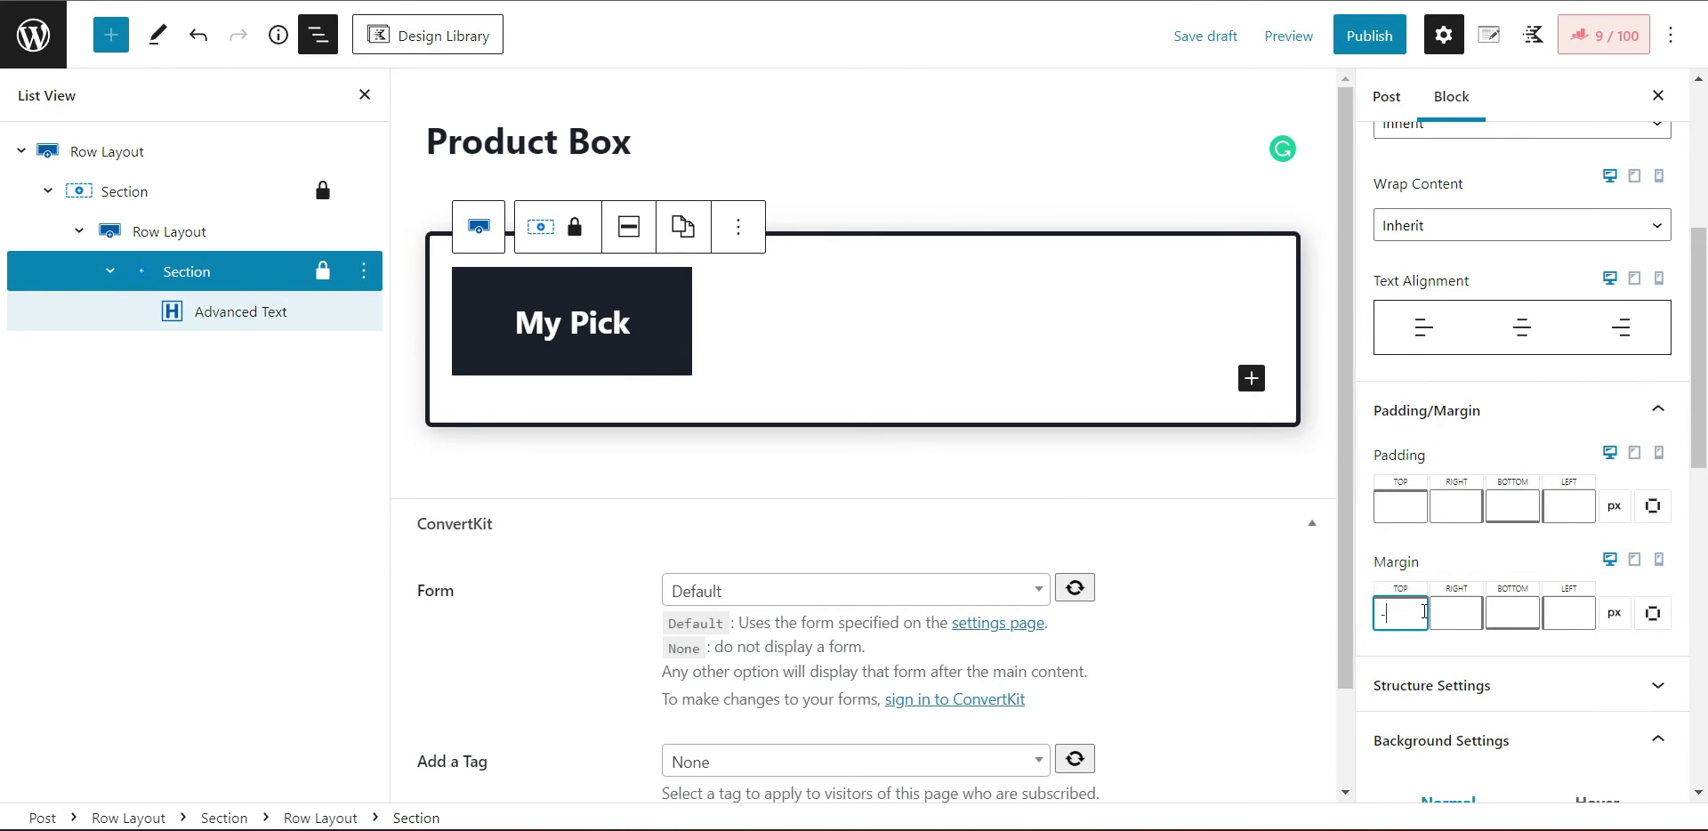
text(65)
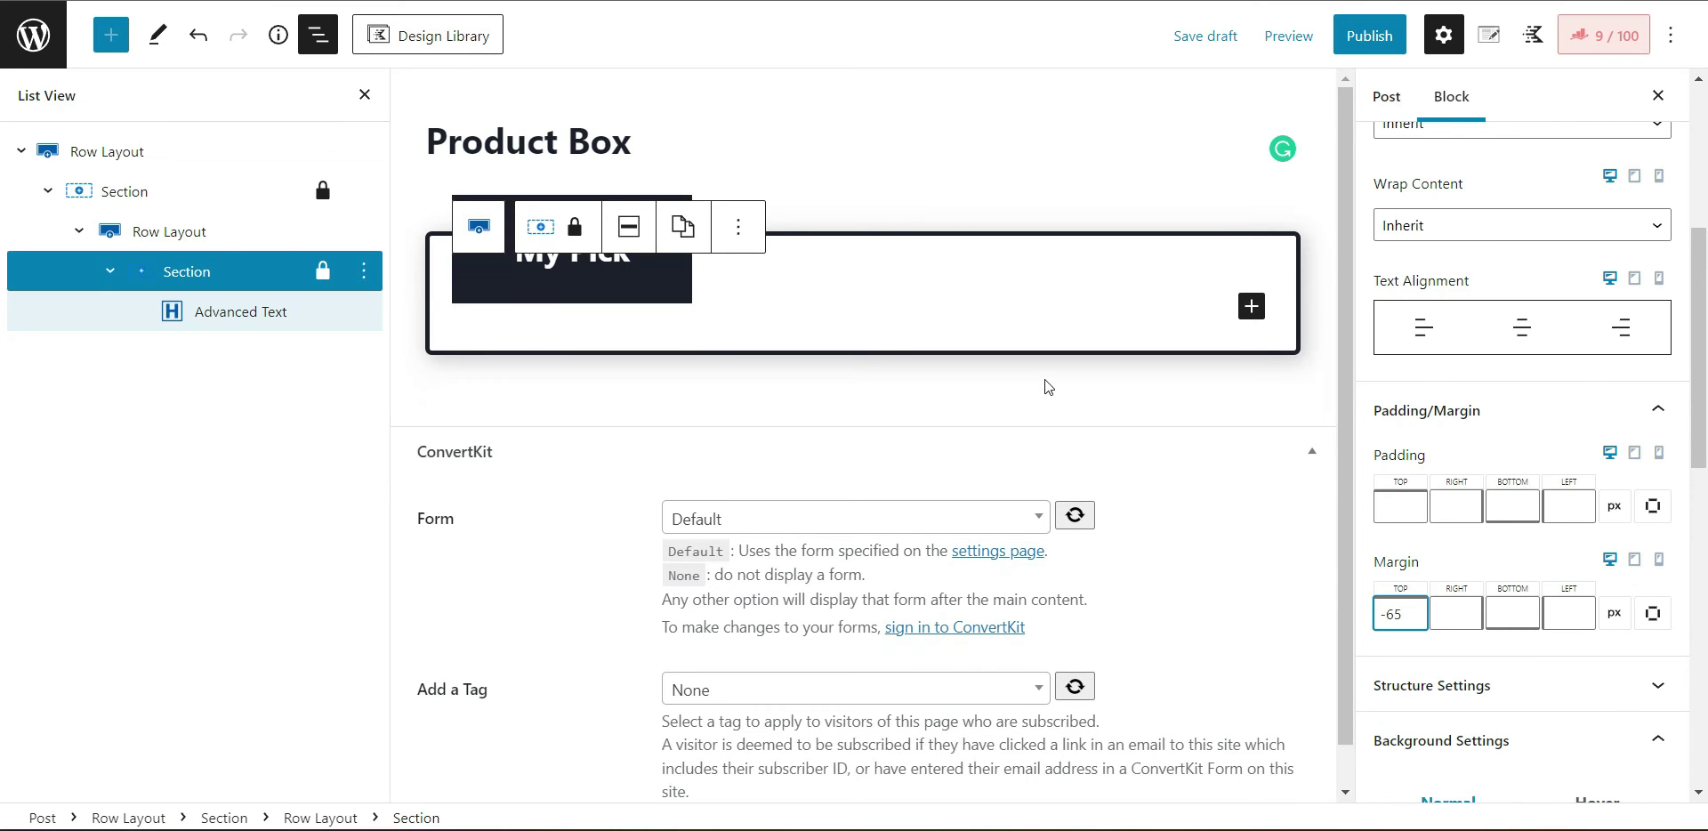
click(1046, 384)
click(880, 138)
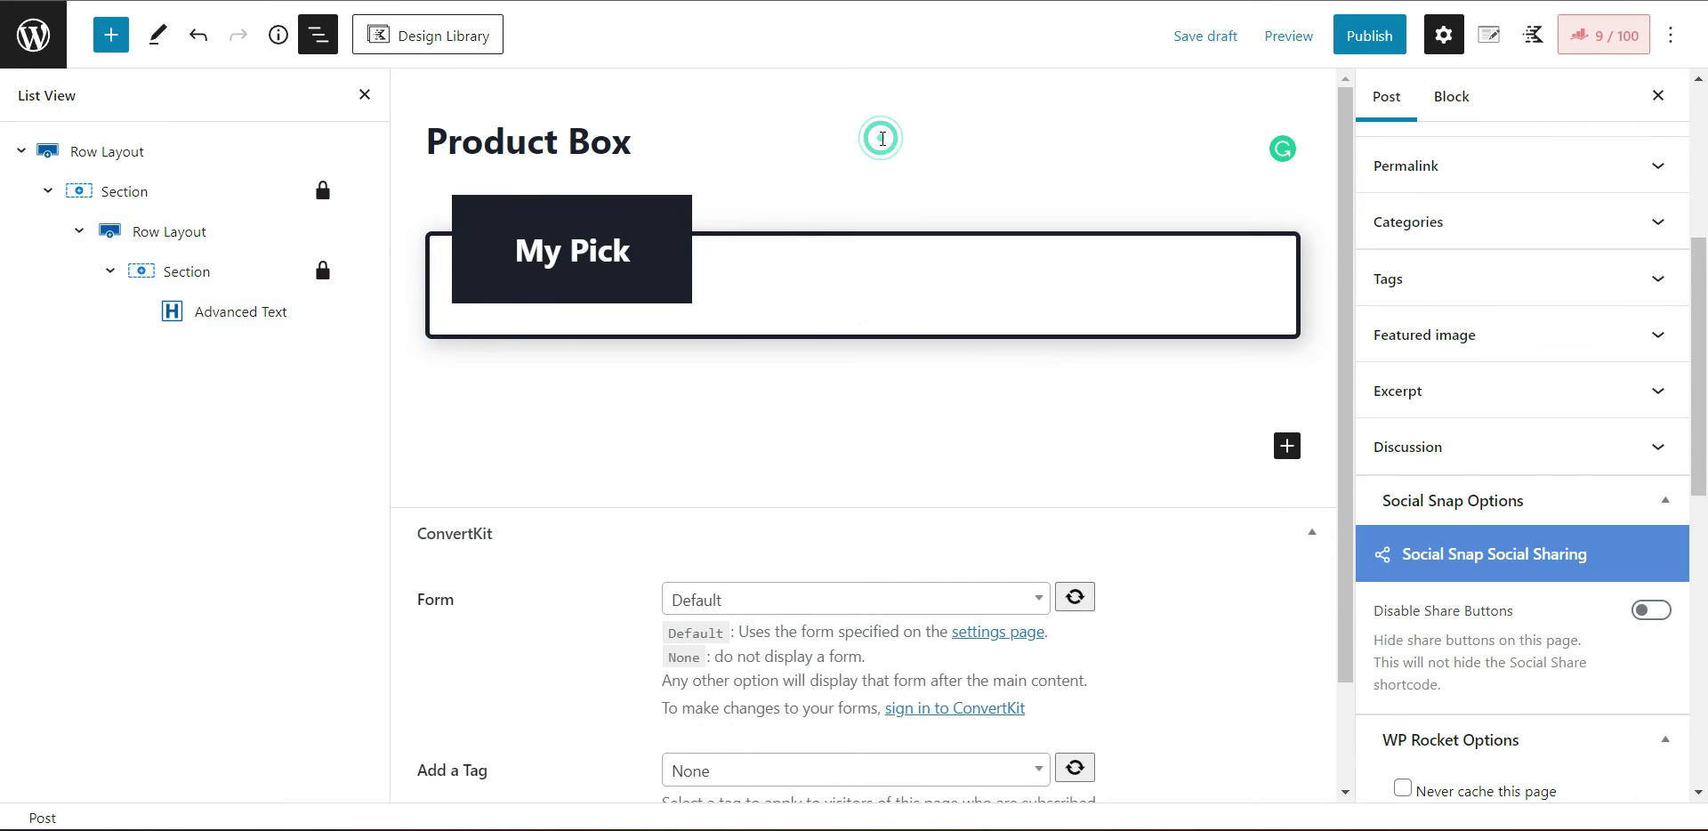
click(1246, 374)
Step: Add a two-column row inside the box with the MacBook laptop image in the left column
click(1282, 321)
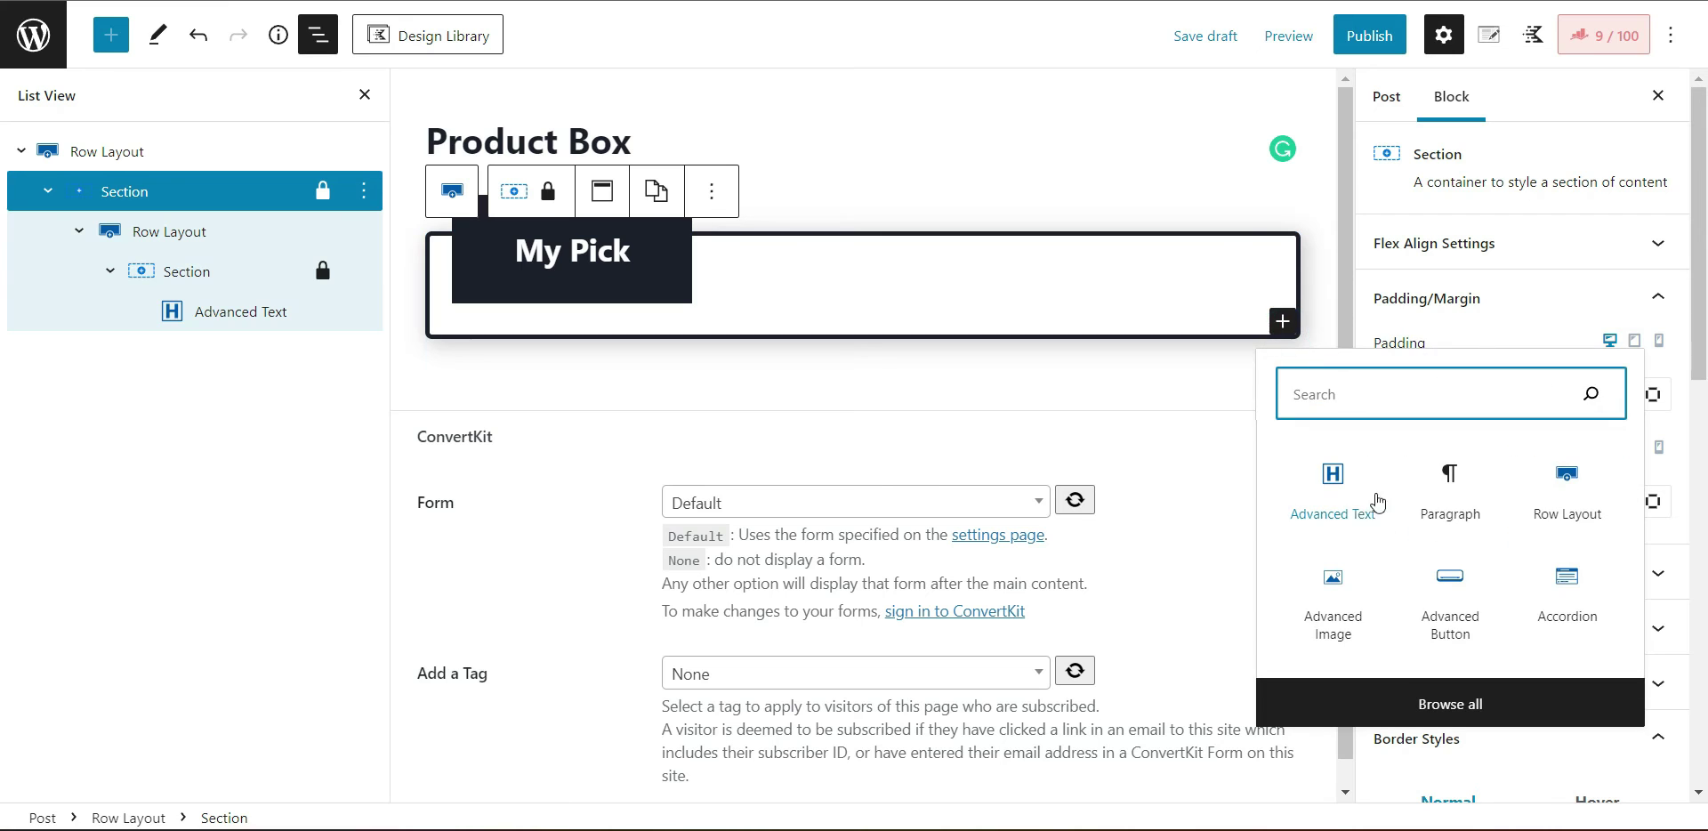
click(1552, 484)
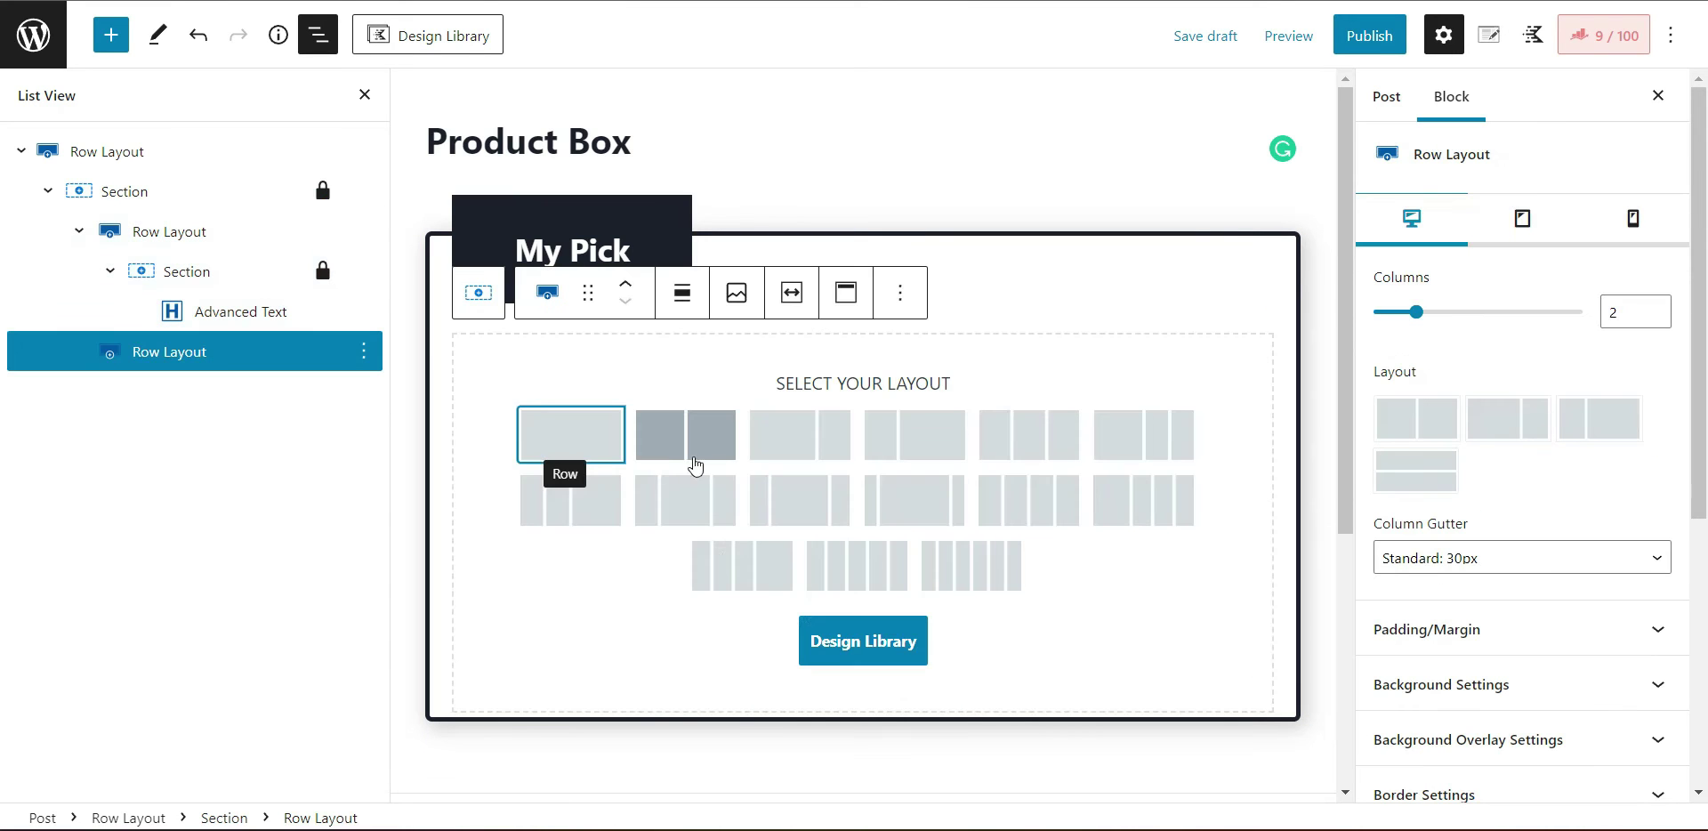
click(667, 457)
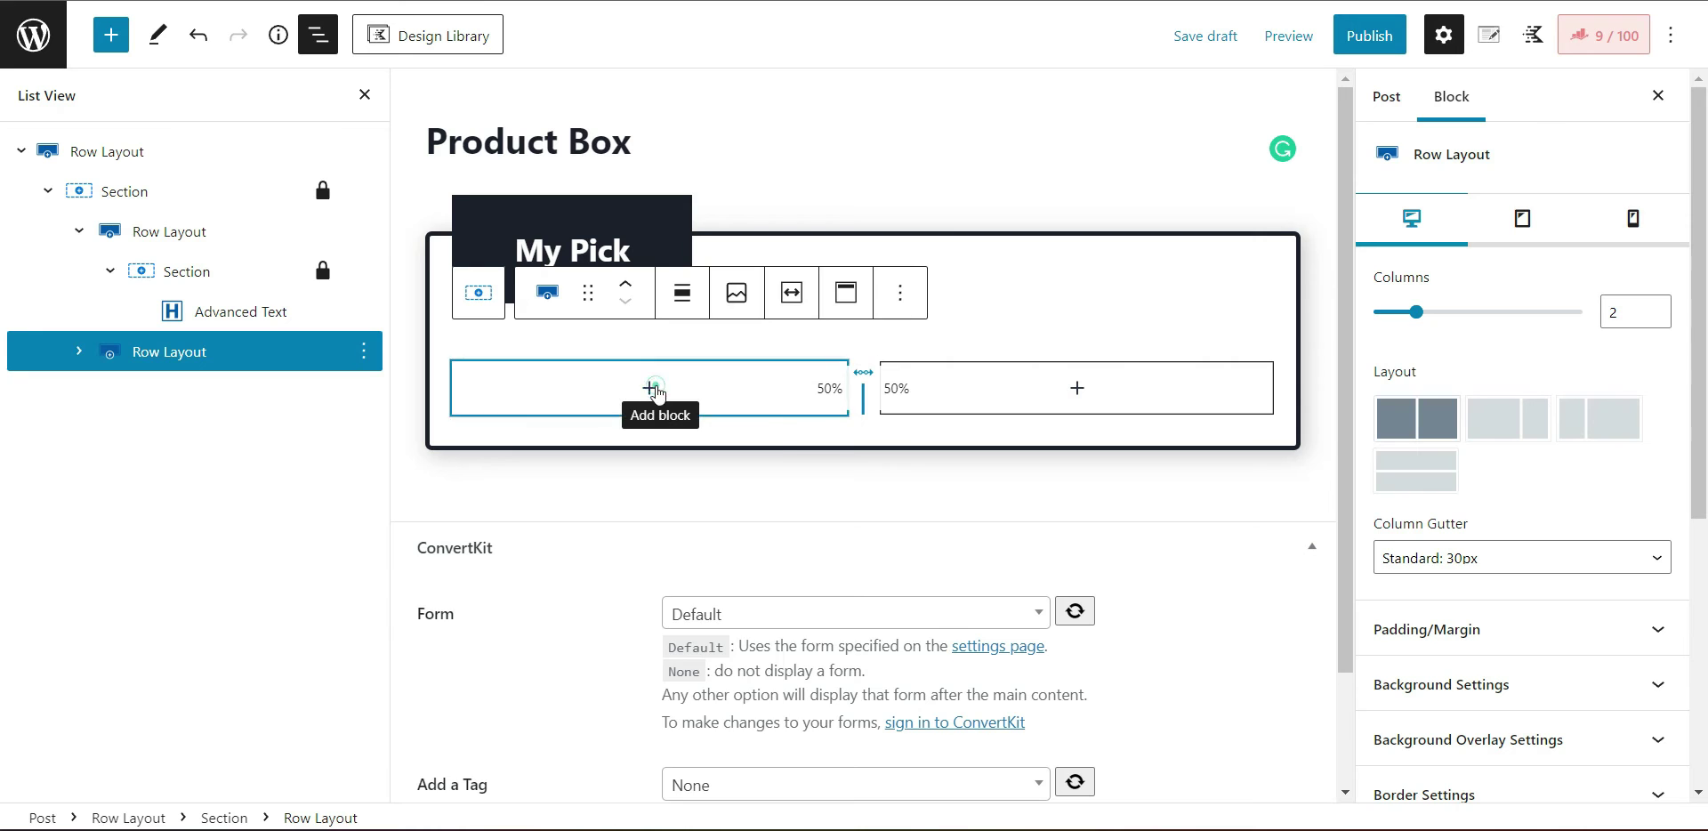
click(652, 388)
click(539, 687)
click(545, 467)
click(1621, 764)
Step: Give the image's Section padding 8 and bottom margin 30
click(476, 301)
click(1528, 294)
click(1575, 377)
click(1513, 487)
text(30)
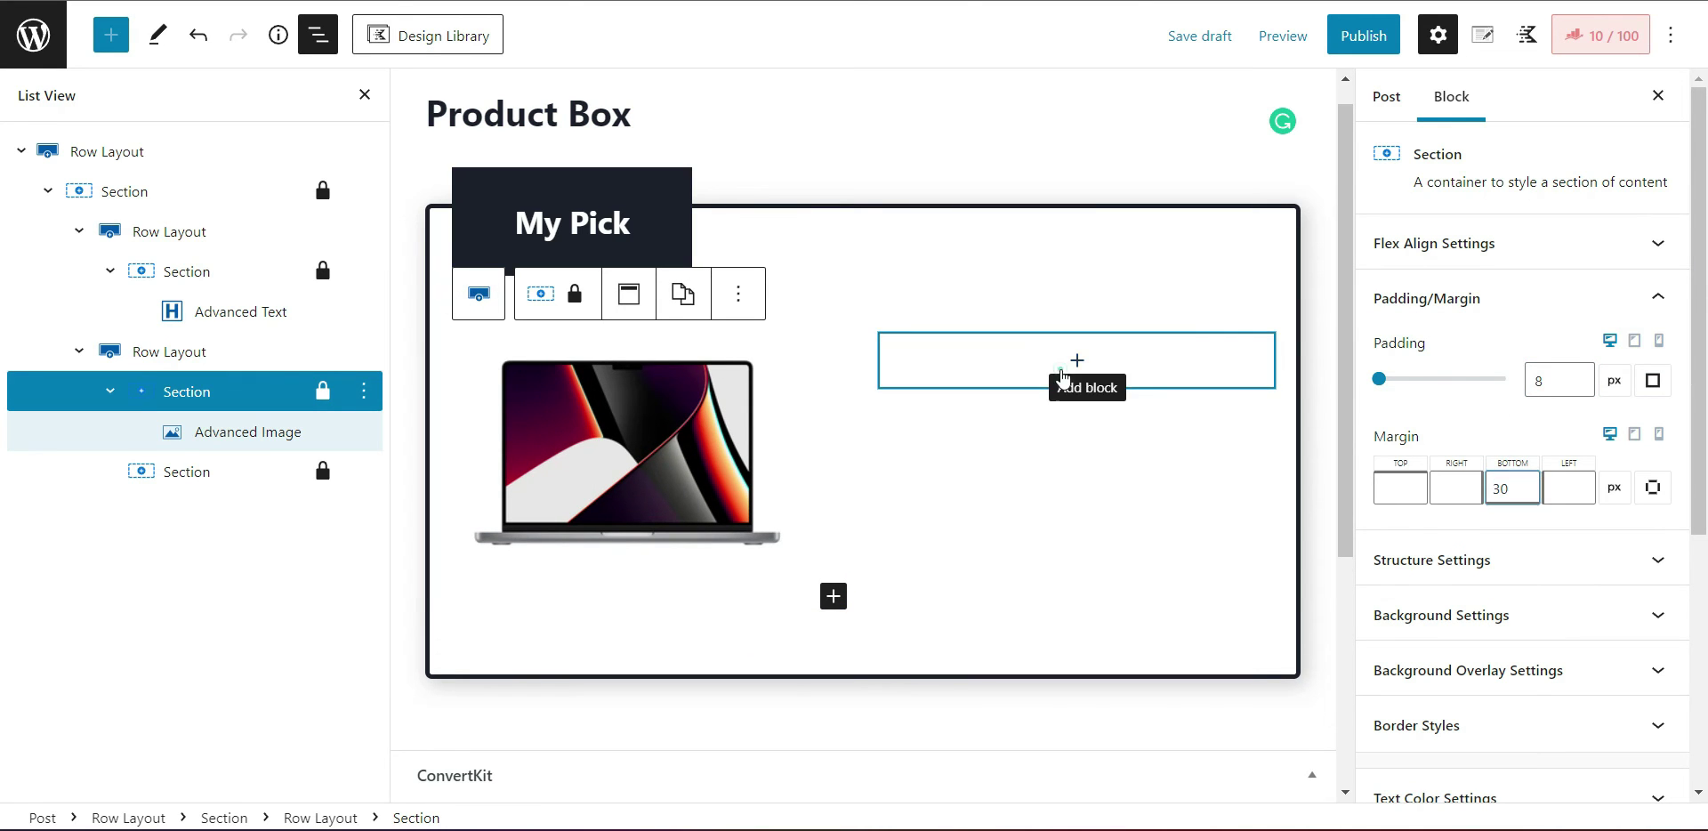
Step: Add an Advanced Text block with the MacBook Pro 16" Display description to the right column
click(1074, 363)
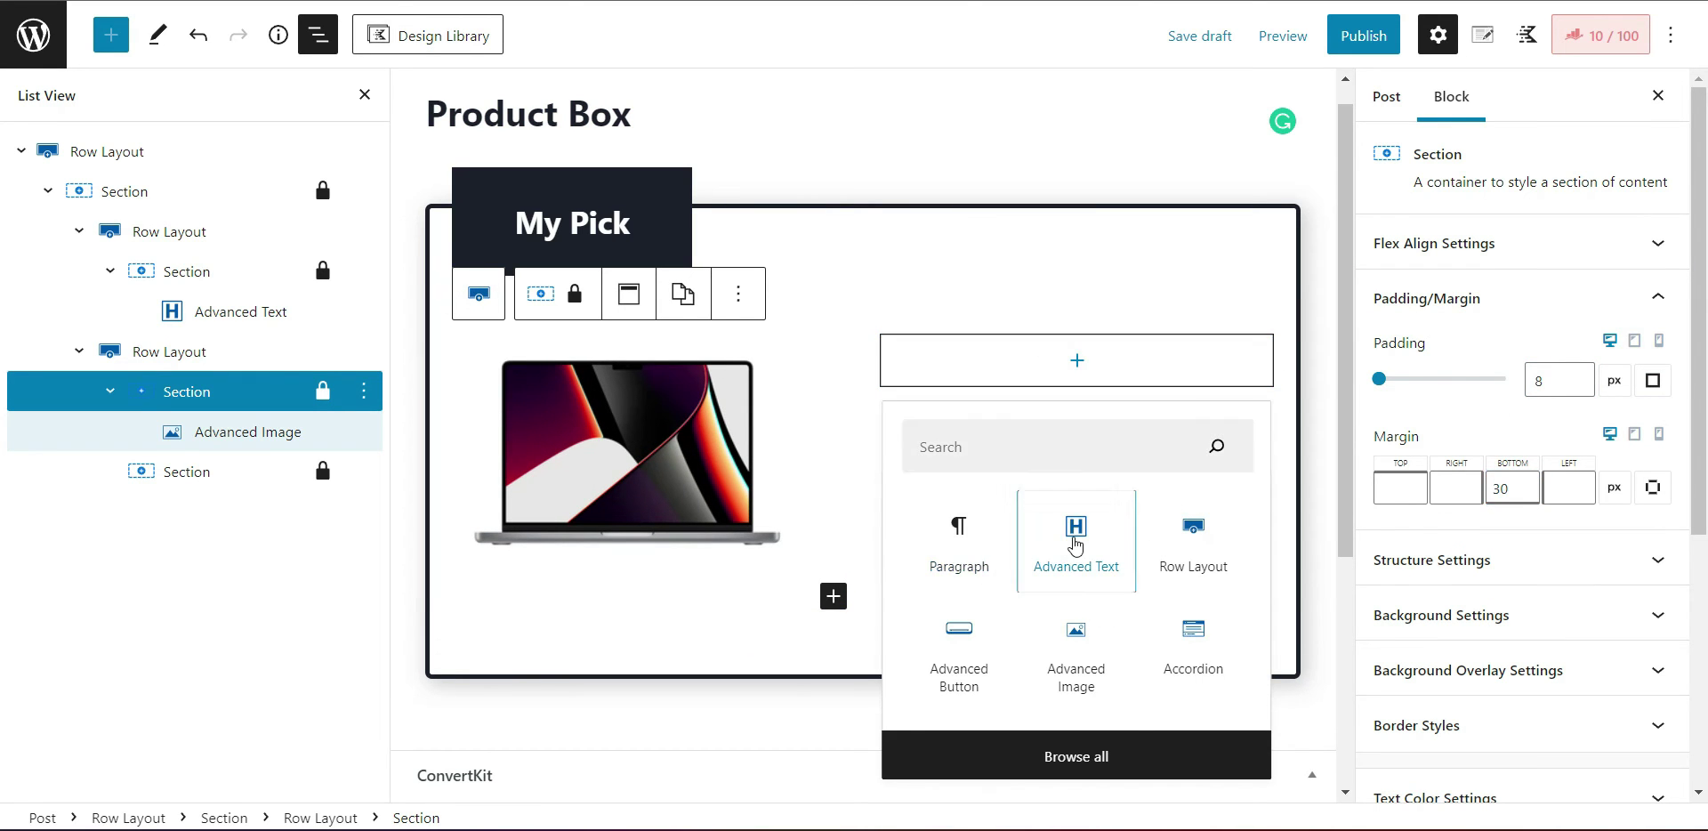
click(1072, 538)
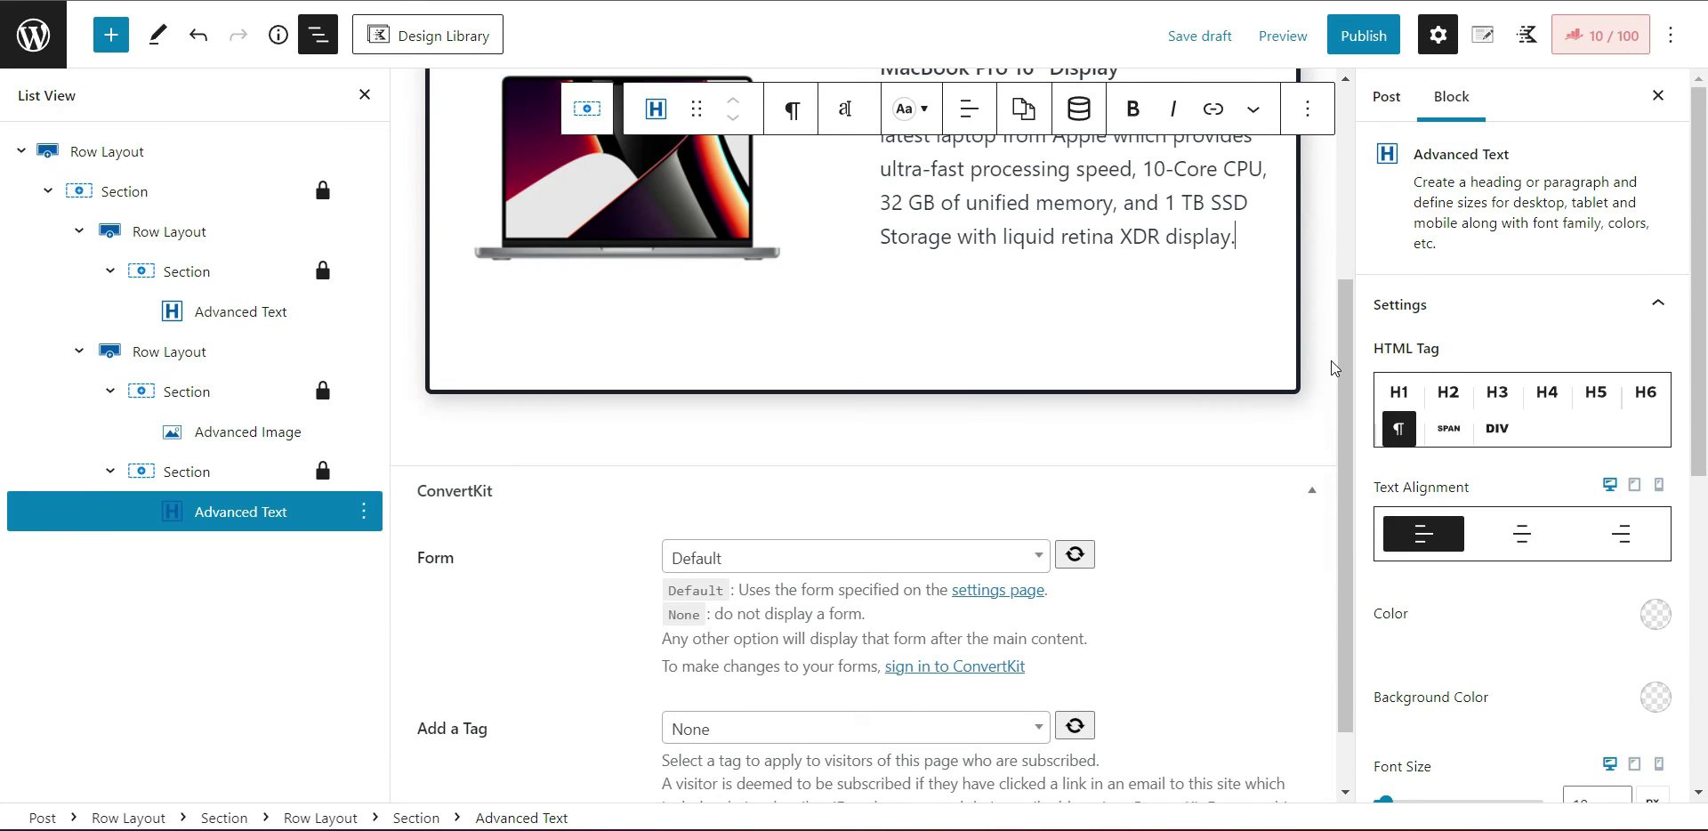
scroll(1335, 368, up, 2)
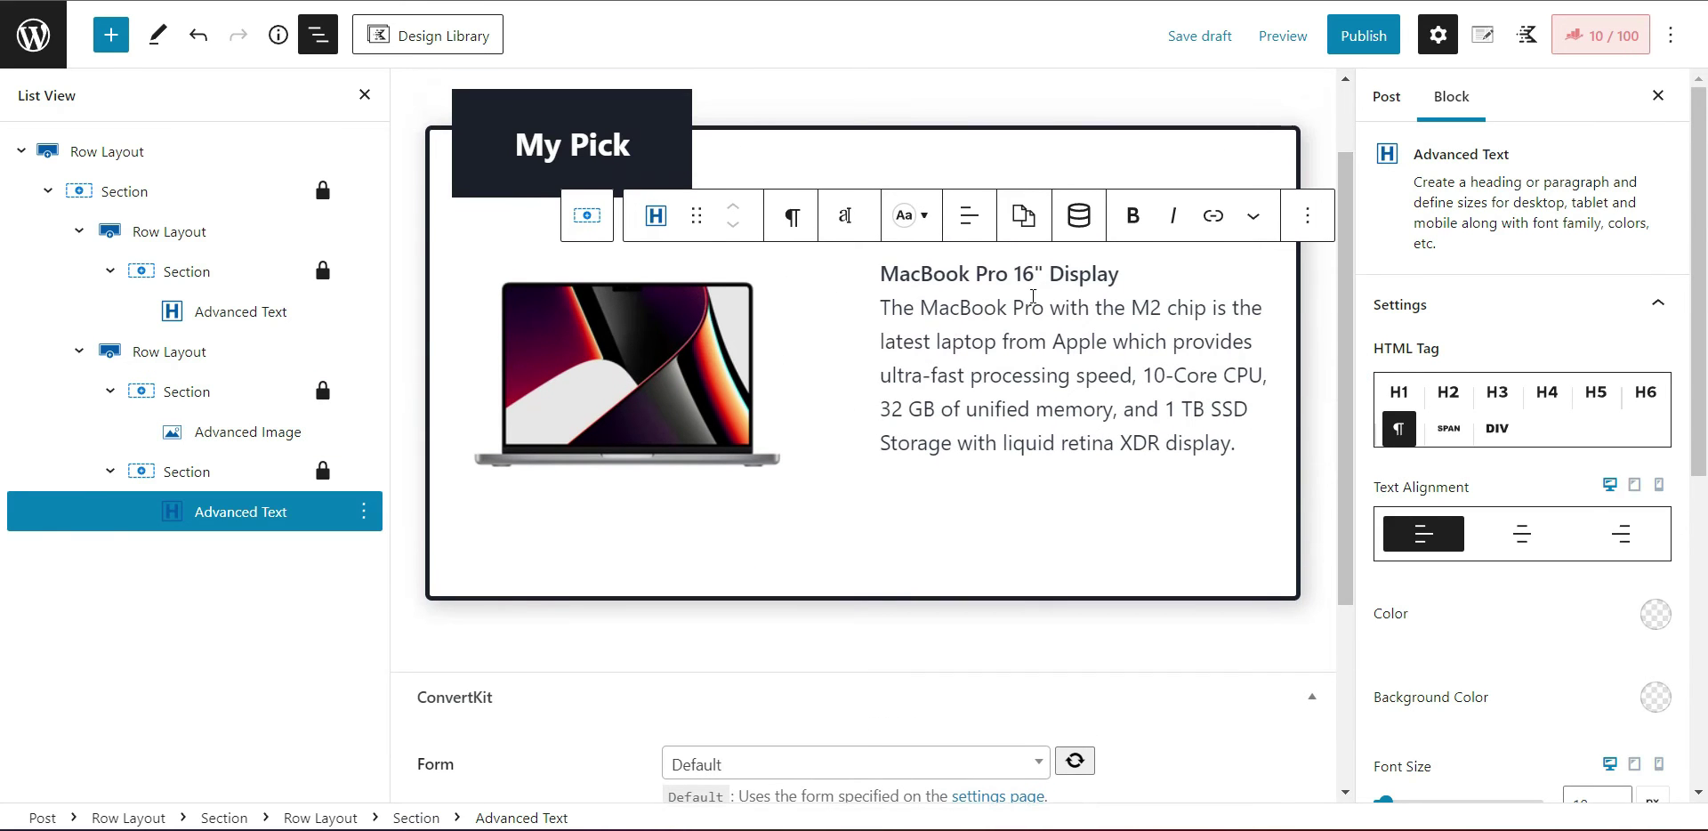
Step: Set the description's Section to linked padding 8 and bottom margin 30
click(586, 215)
click(1456, 298)
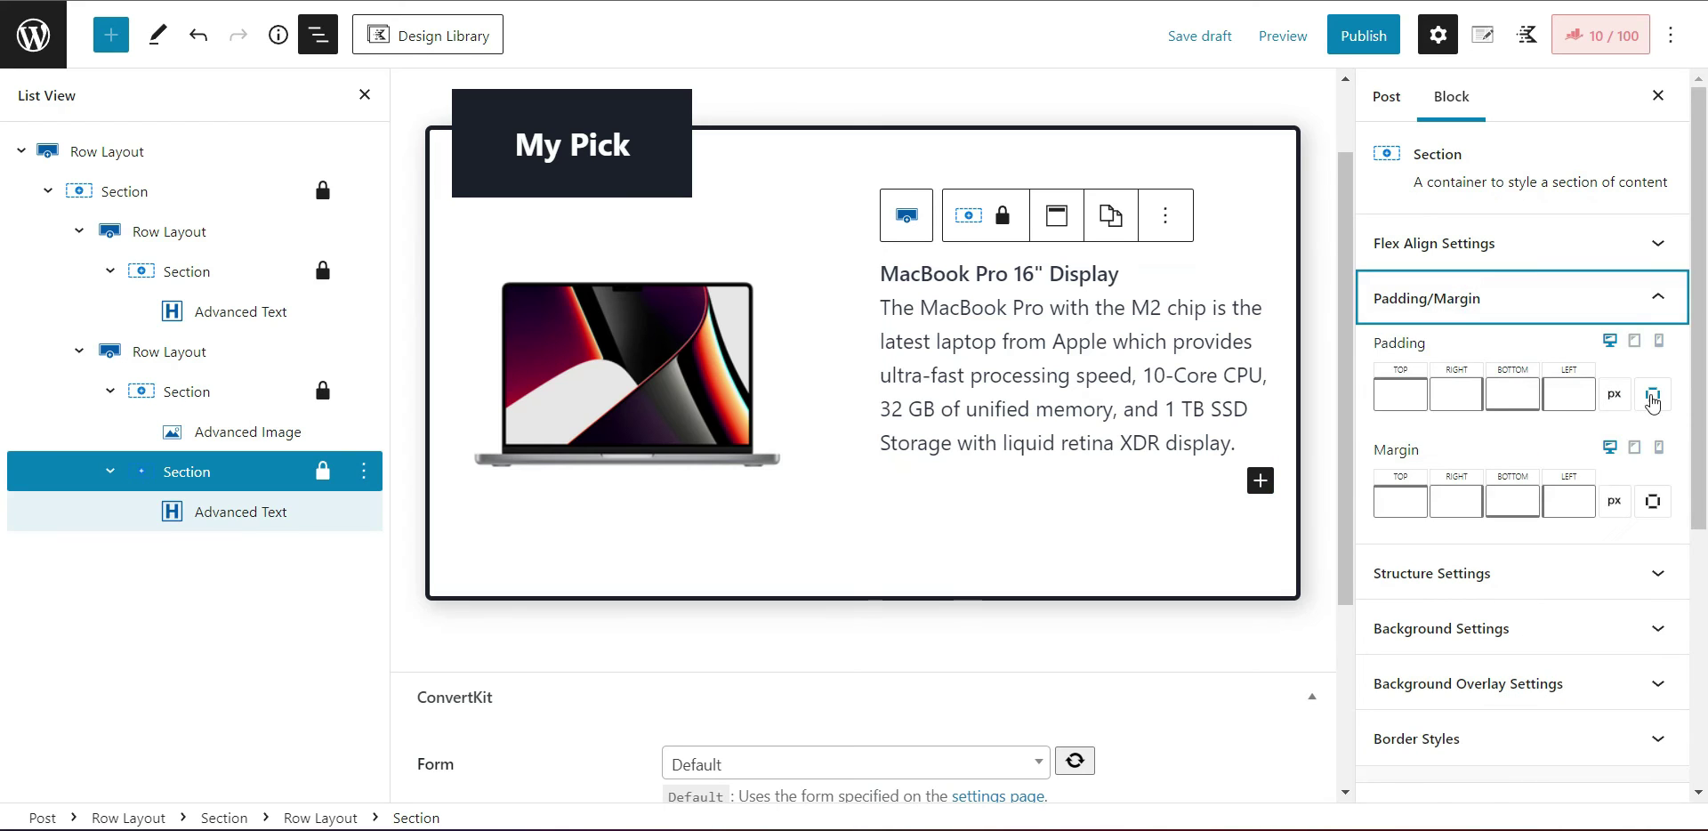
click(1651, 392)
click(1548, 379)
text(7)
click(1577, 376)
click(1510, 491)
text(30)
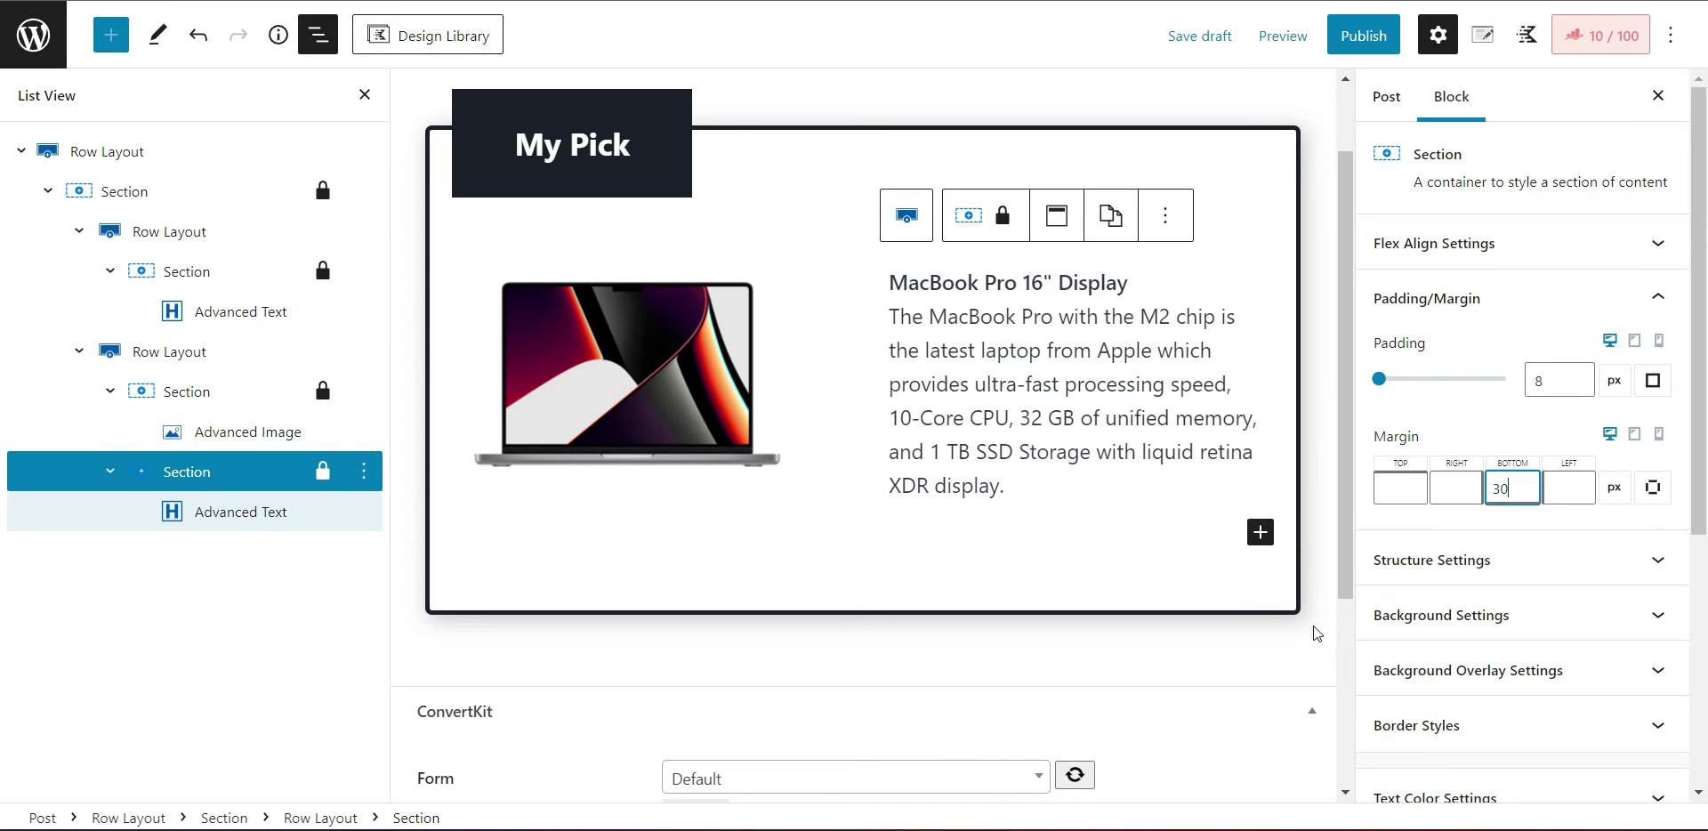
Step: Add a large Advanced Button labelled 'Check the price on Amazon' to the product box
click(1239, 691)
click(1277, 559)
click(1567, 743)
text(Check the price on Amazon)
click(1572, 497)
click(1617, 420)
drag(1701, 304, 1705, 531)
text(40)
Step: Make the button's background red (#EE6F6F)
click(1701, 354)
scroll(1596, 518, up, 1)
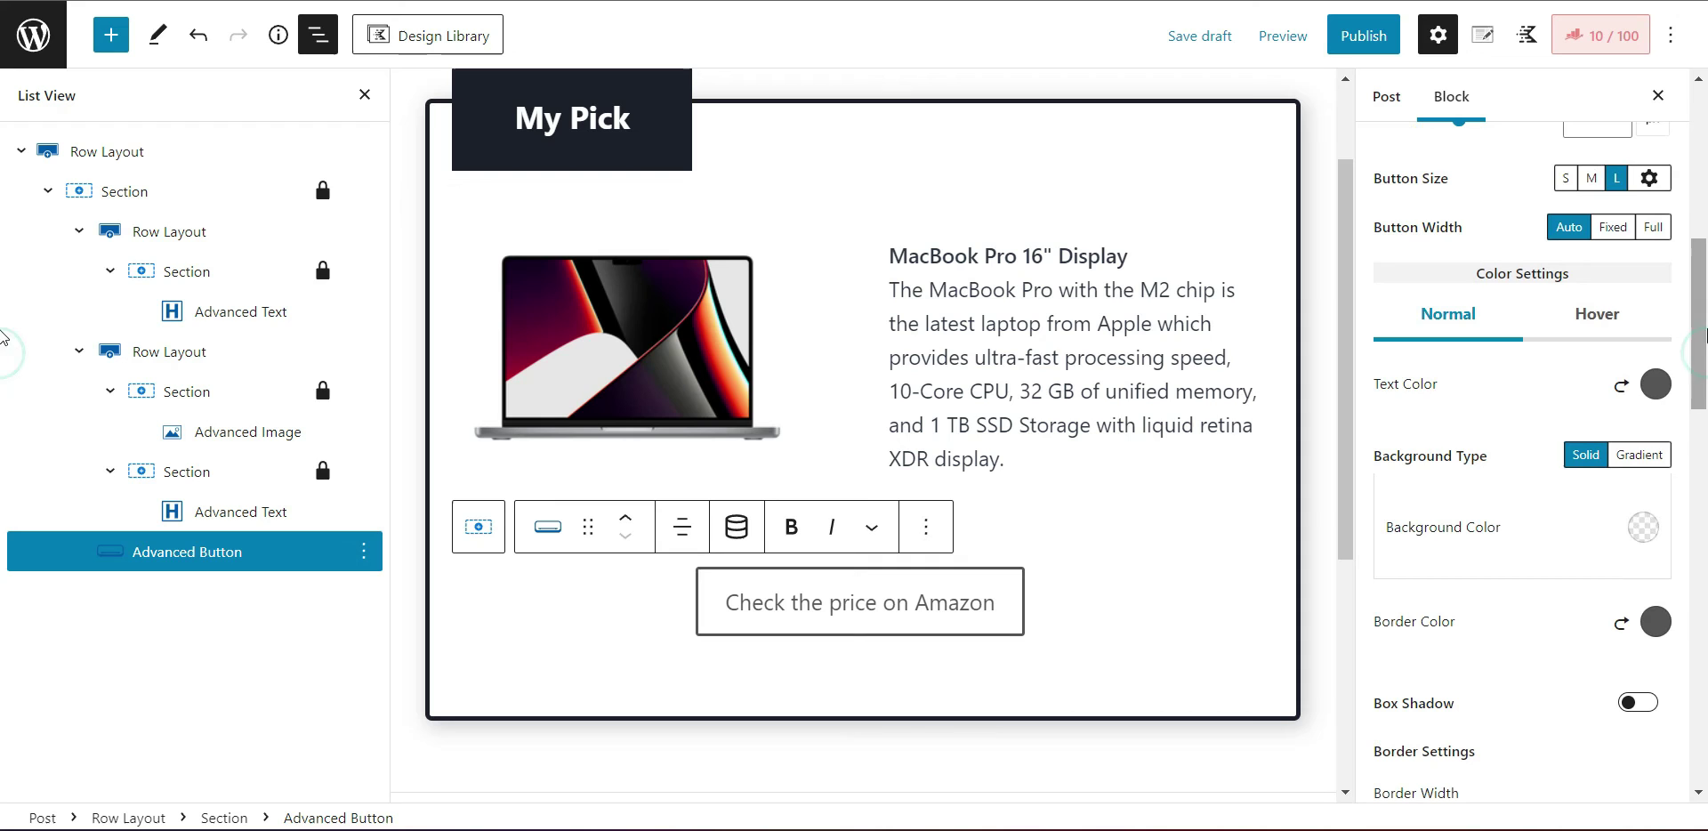
click(1643, 534)
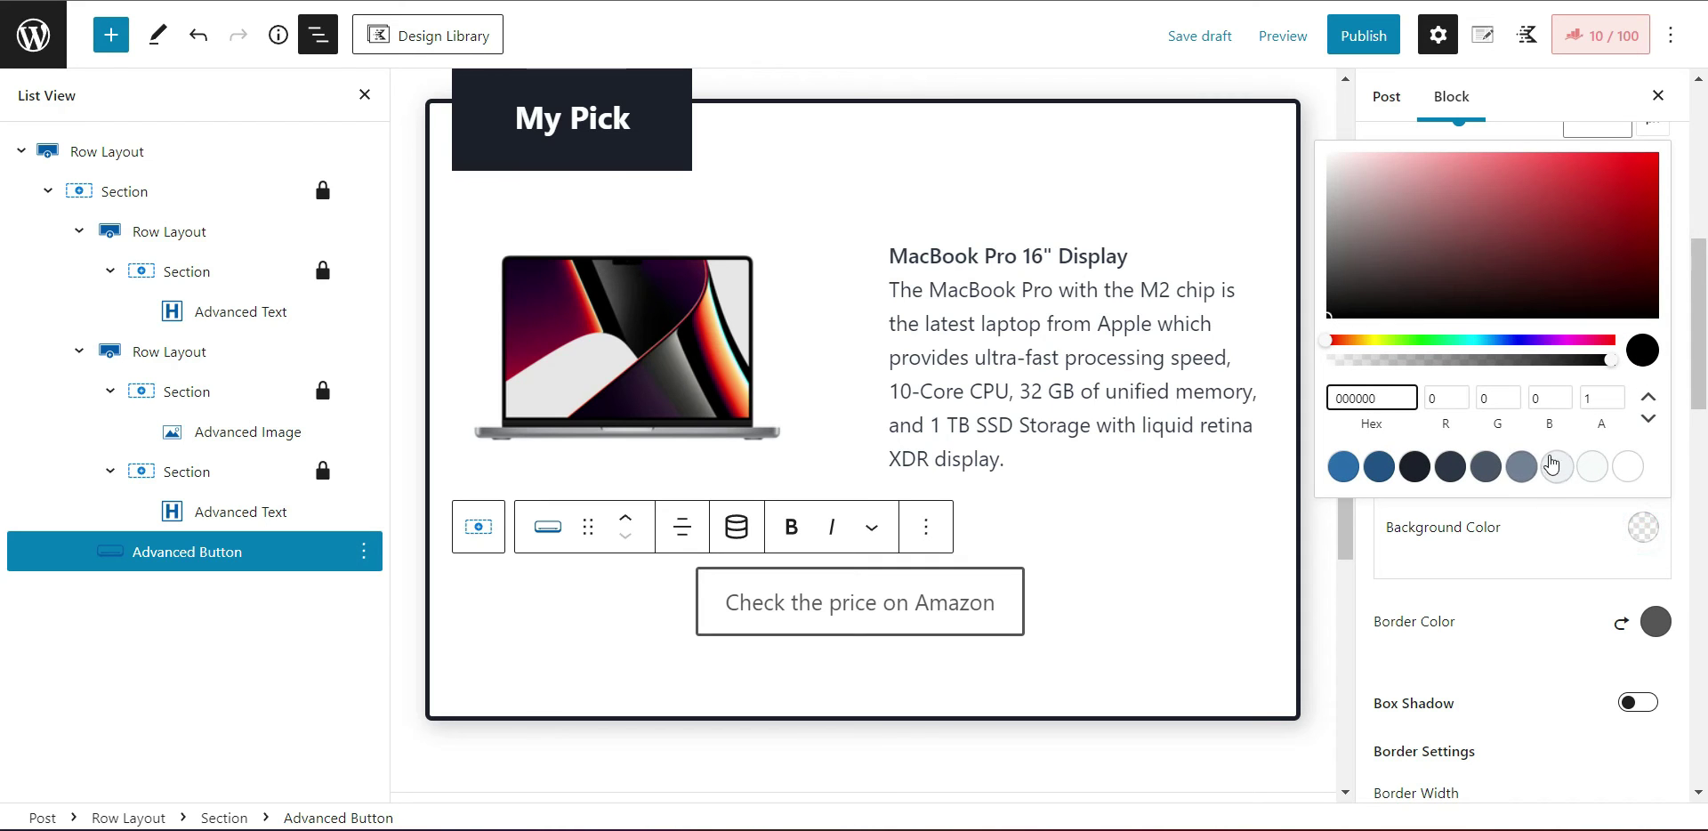
click(1499, 175)
drag(1500, 178, 1507, 171)
key(Escape)
Step: Set white button text and a dark #282626 hover background
click(1656, 383)
click(1663, 217)
click(1596, 314)
click(1597, 314)
click(1643, 528)
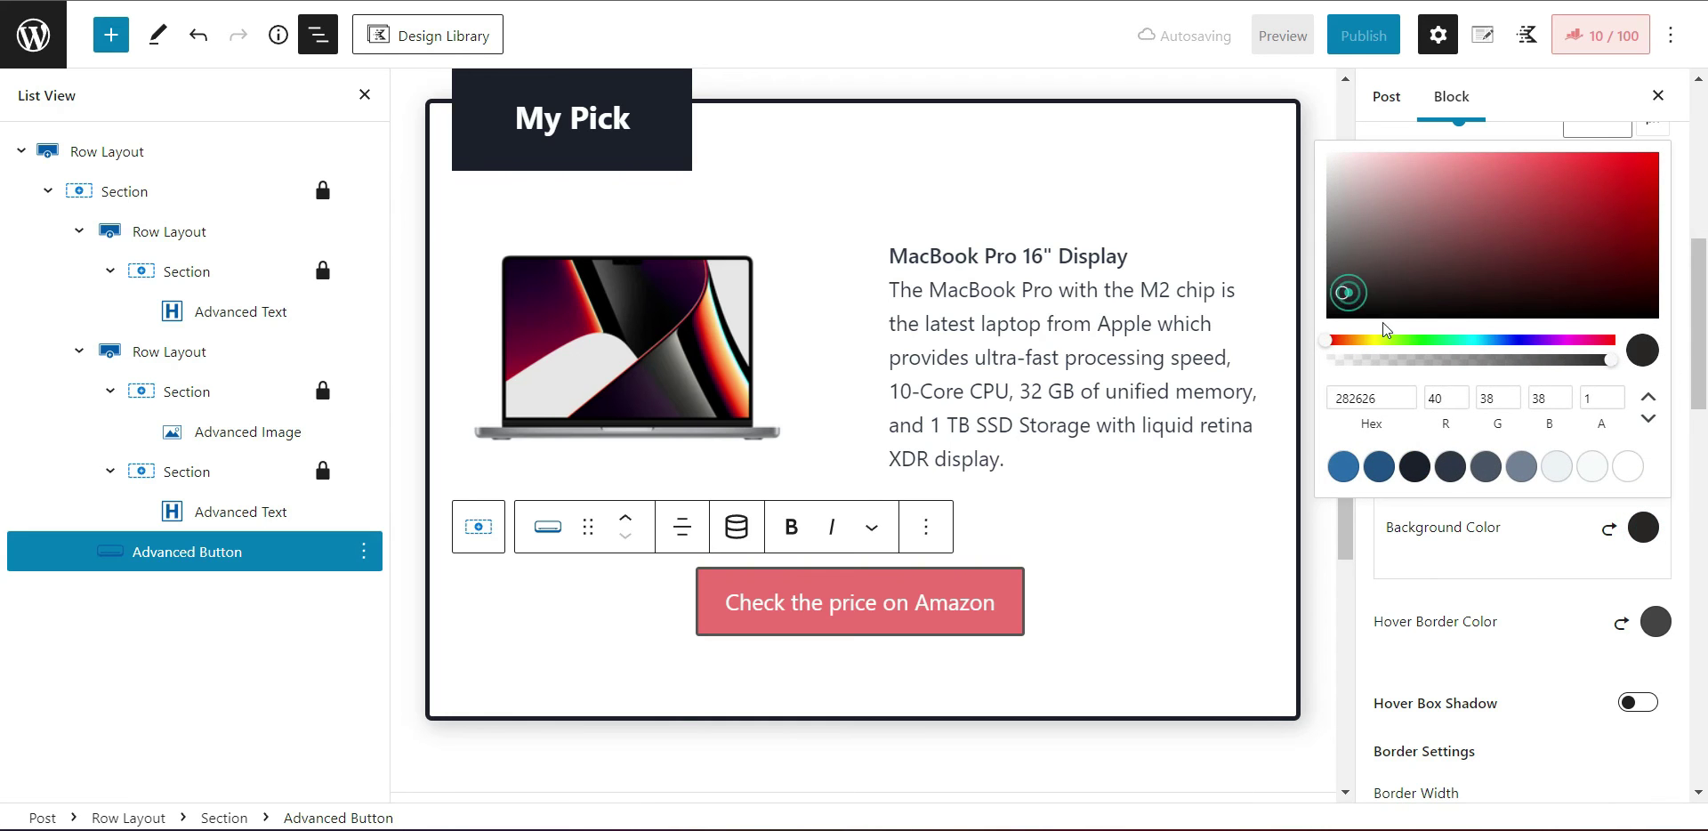
key(Escape)
Step: Reselect the Amazon button and begin entering its affiliate Button Link
click(1160, 629)
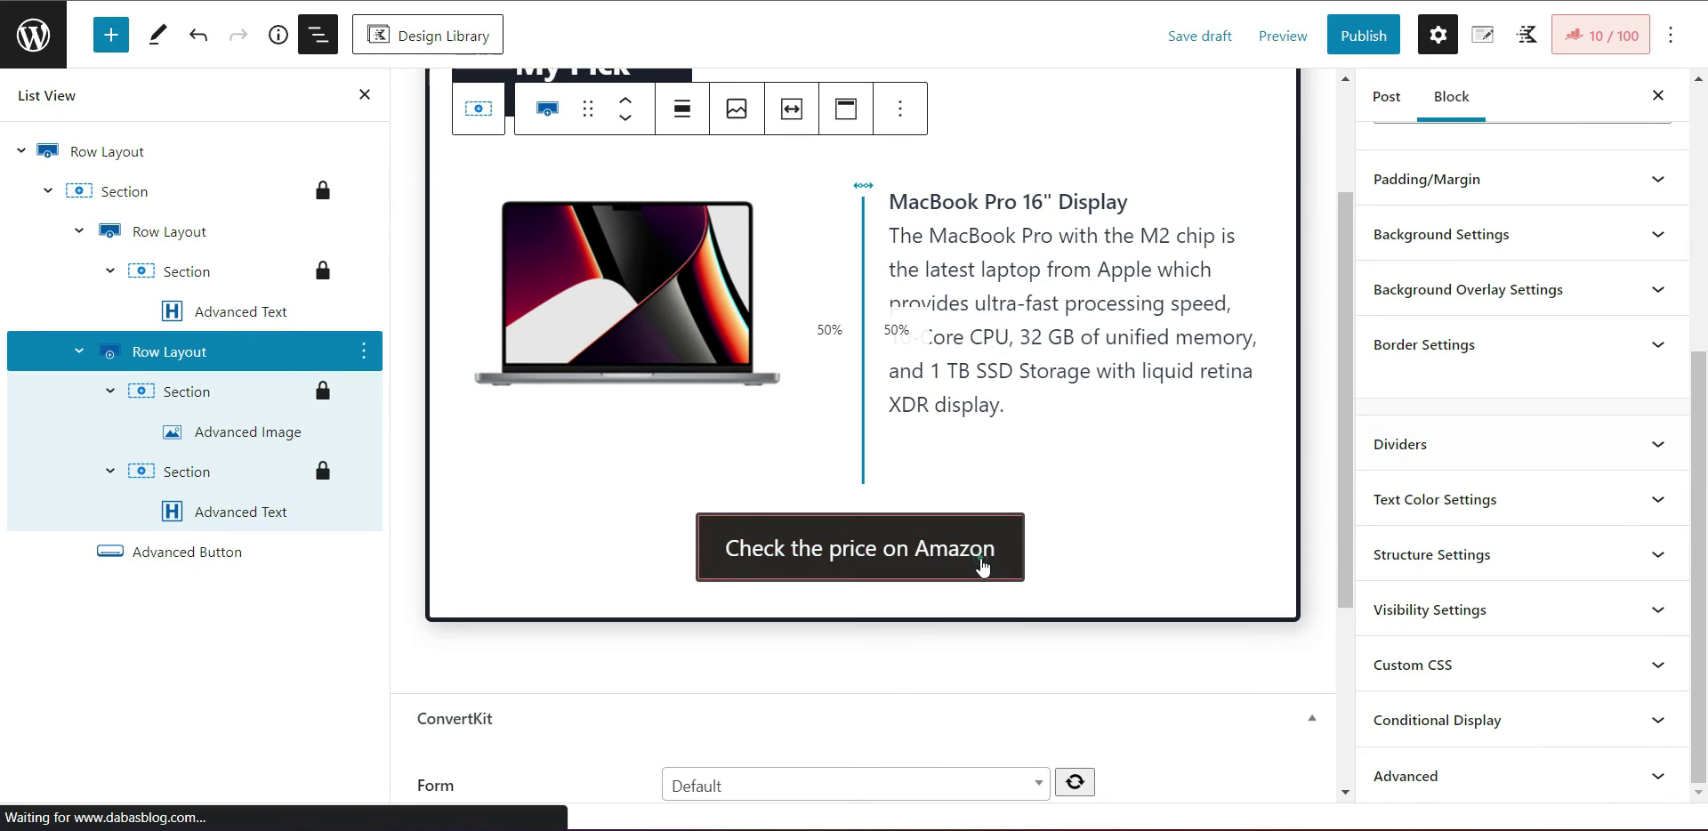
click(982, 561)
scroll(1512, 400, up, 5)
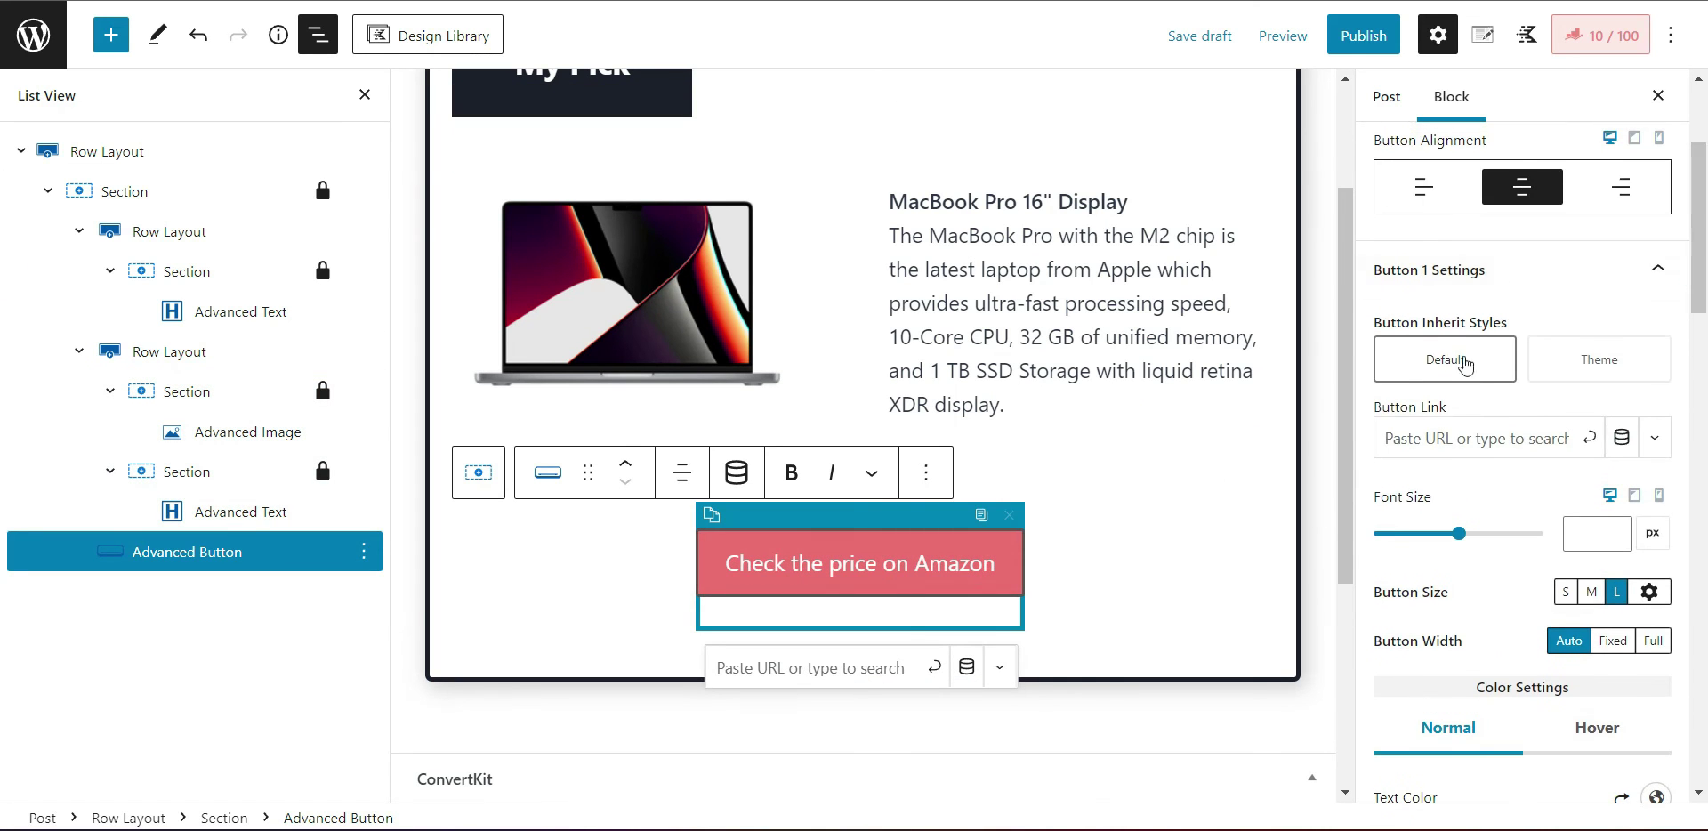
click(1410, 439)
text(your affiliate link)
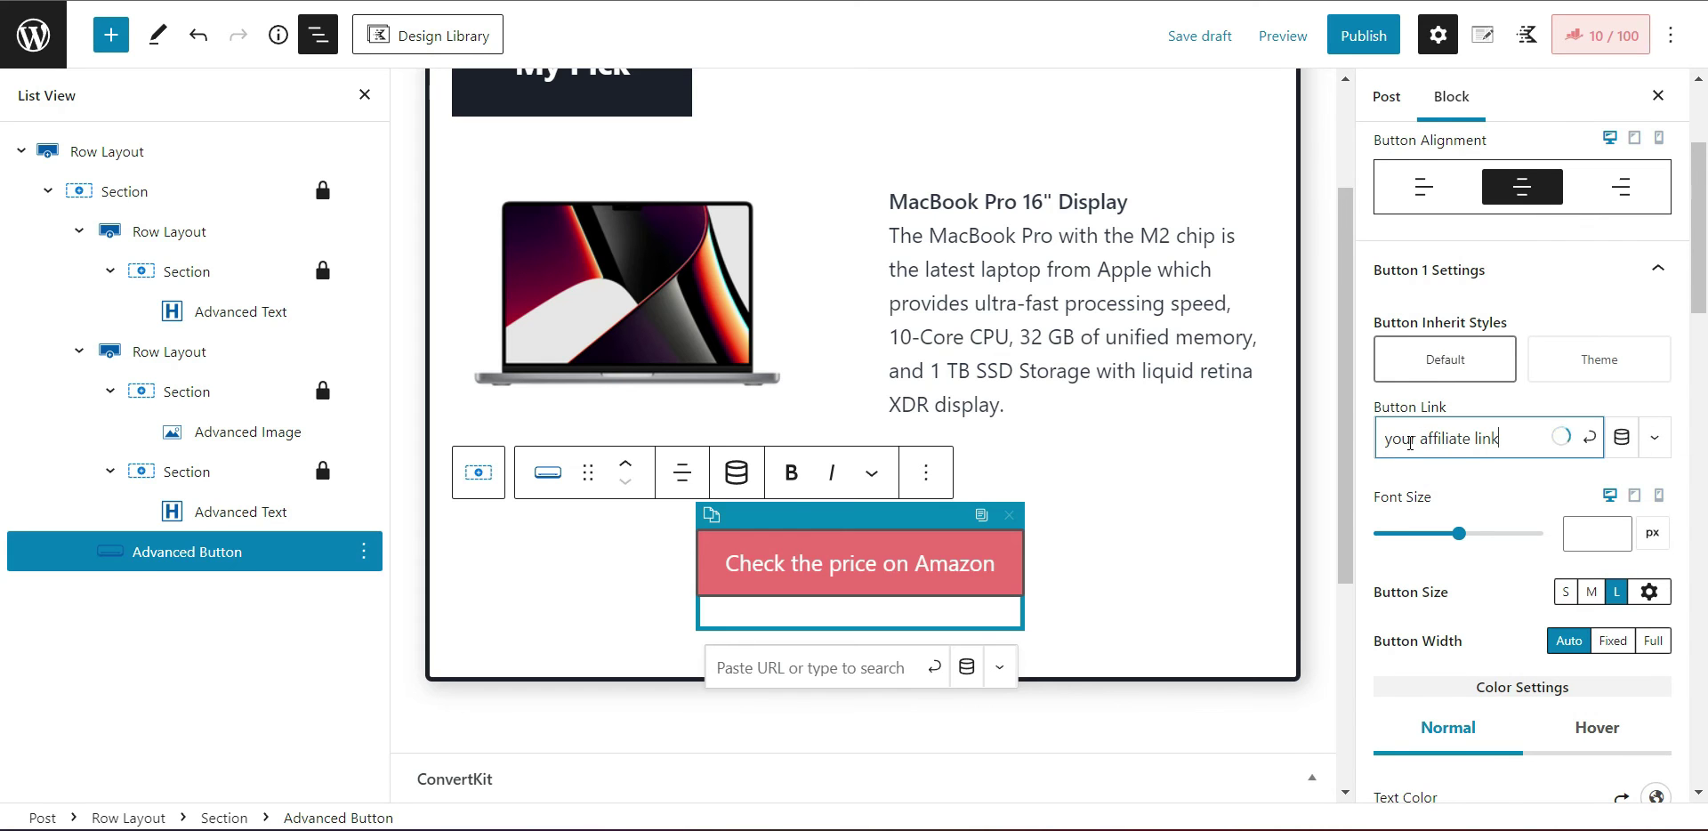
click(1301, 569)
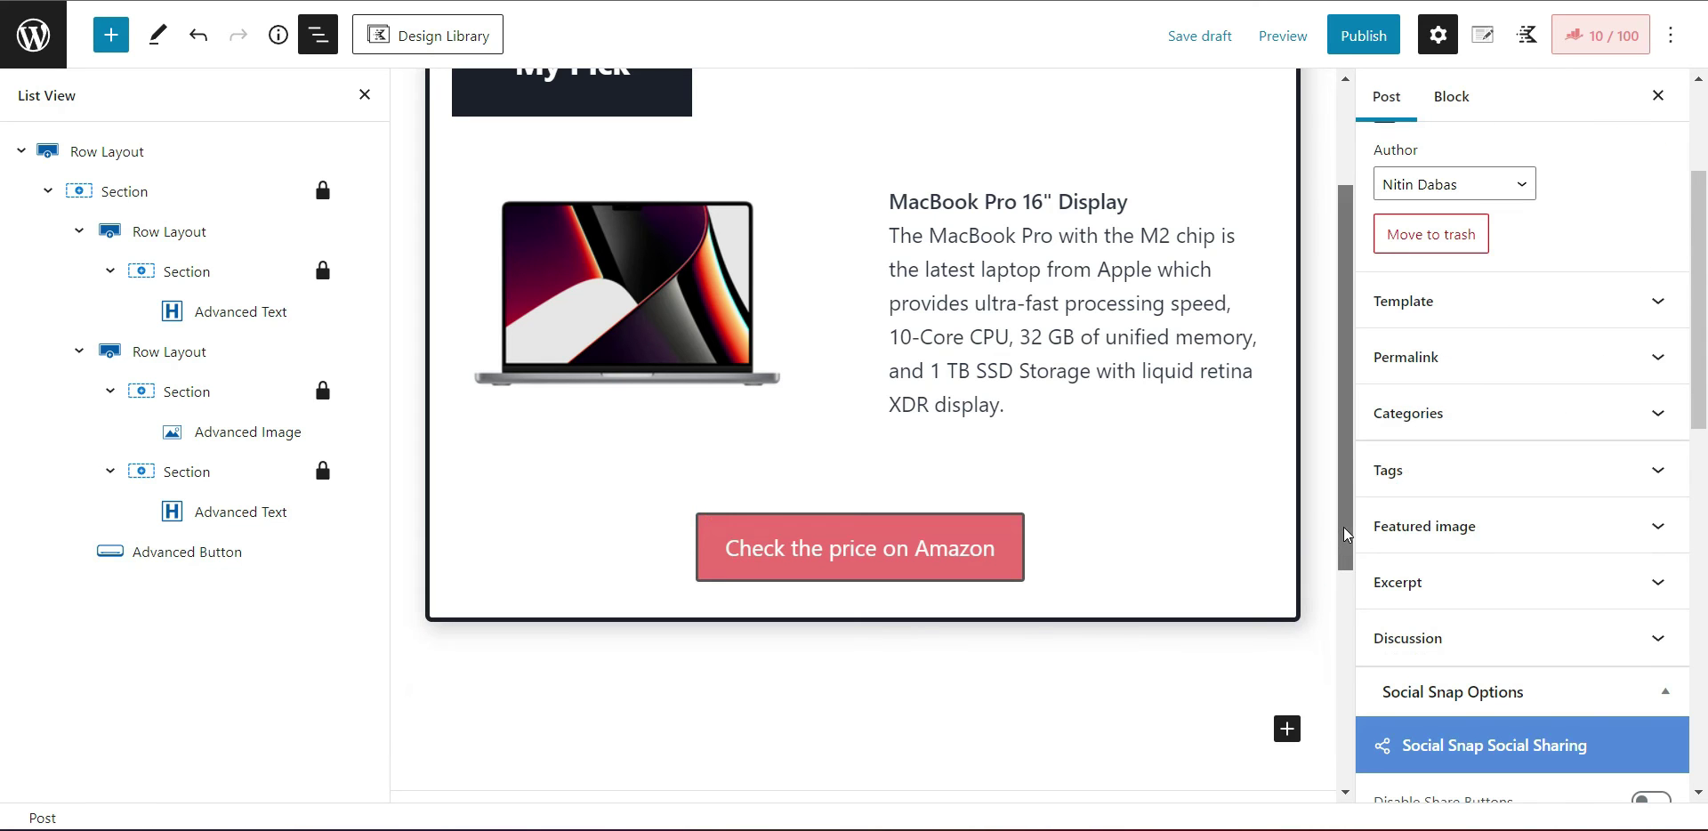
drag(1346, 534, 1352, 418)
click(1283, 36)
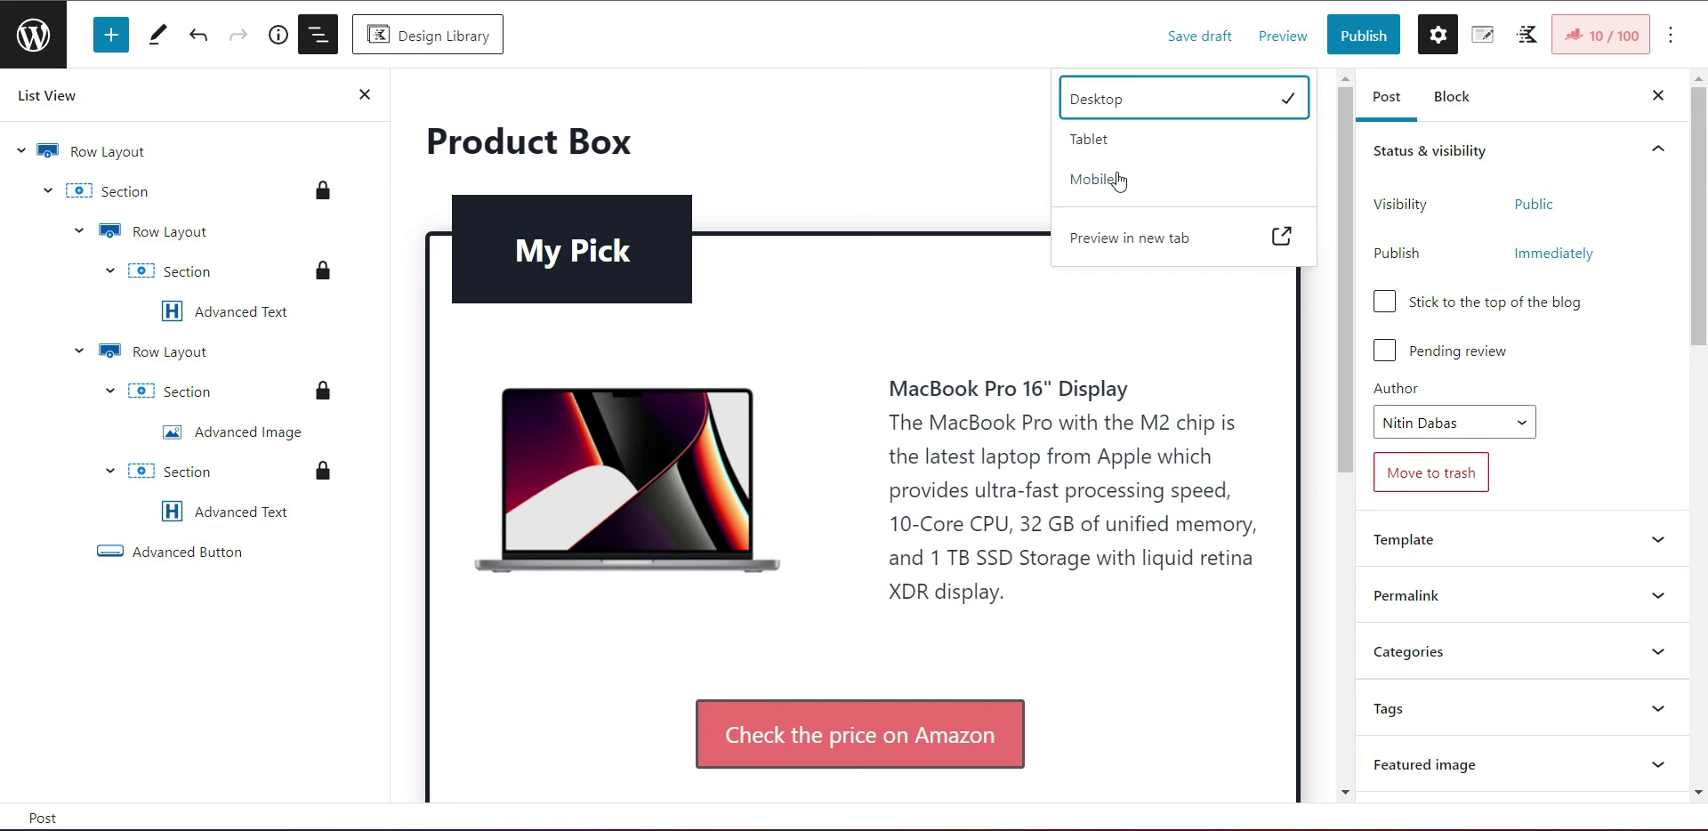
click(1112, 177)
mouse_move(1053, 352)
mouse_down()
mouse_move(1057, 665)
mouse_move(1039, 338)
mouse_up()
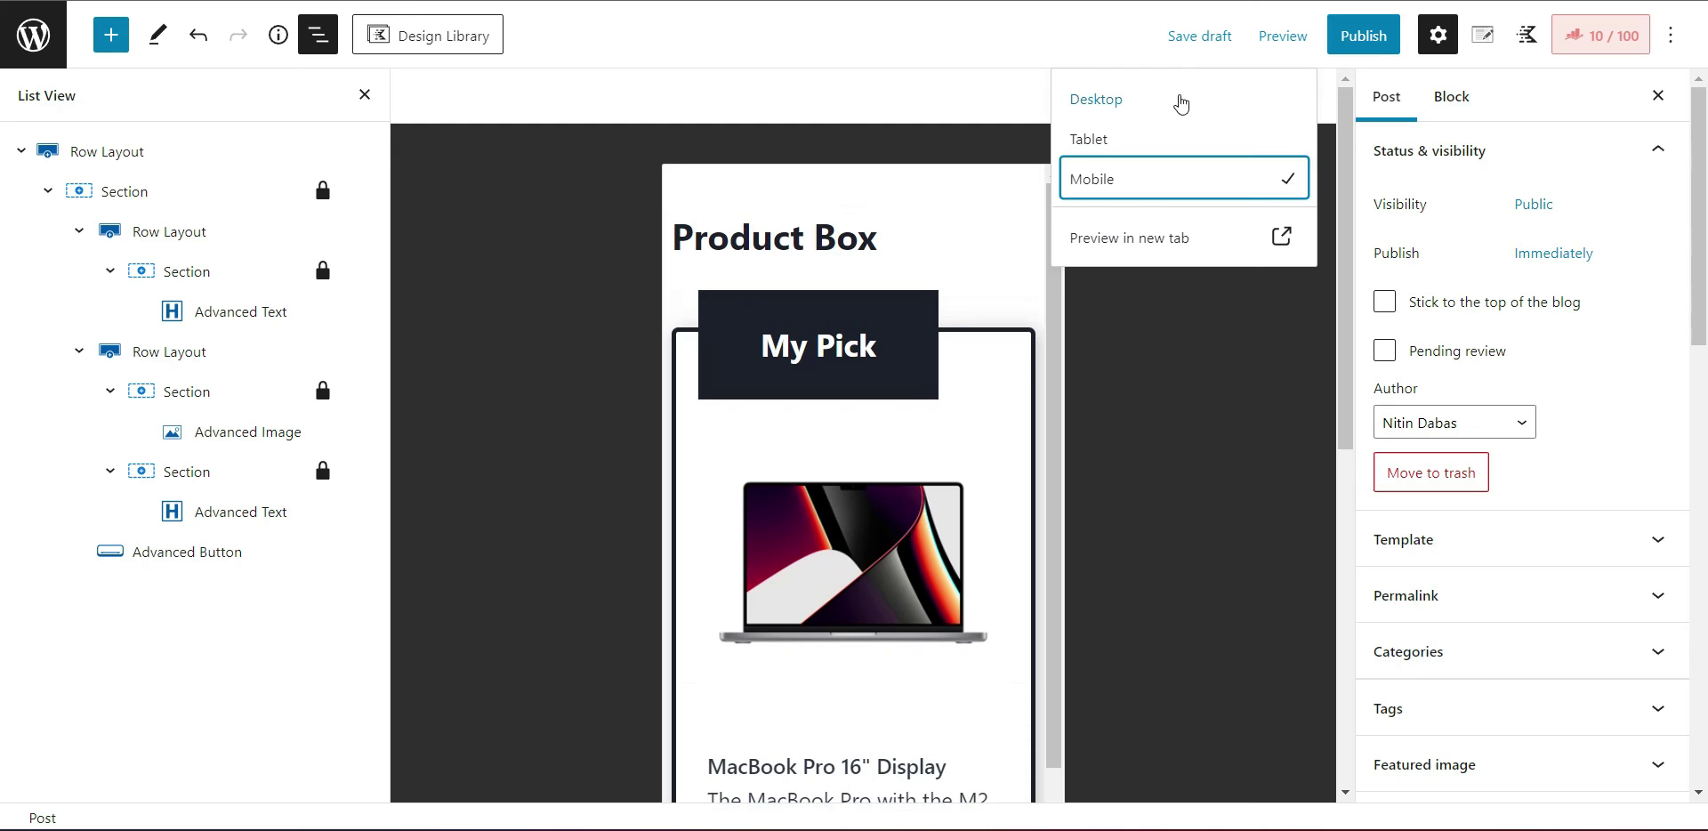
click(1179, 102)
click(1323, 345)
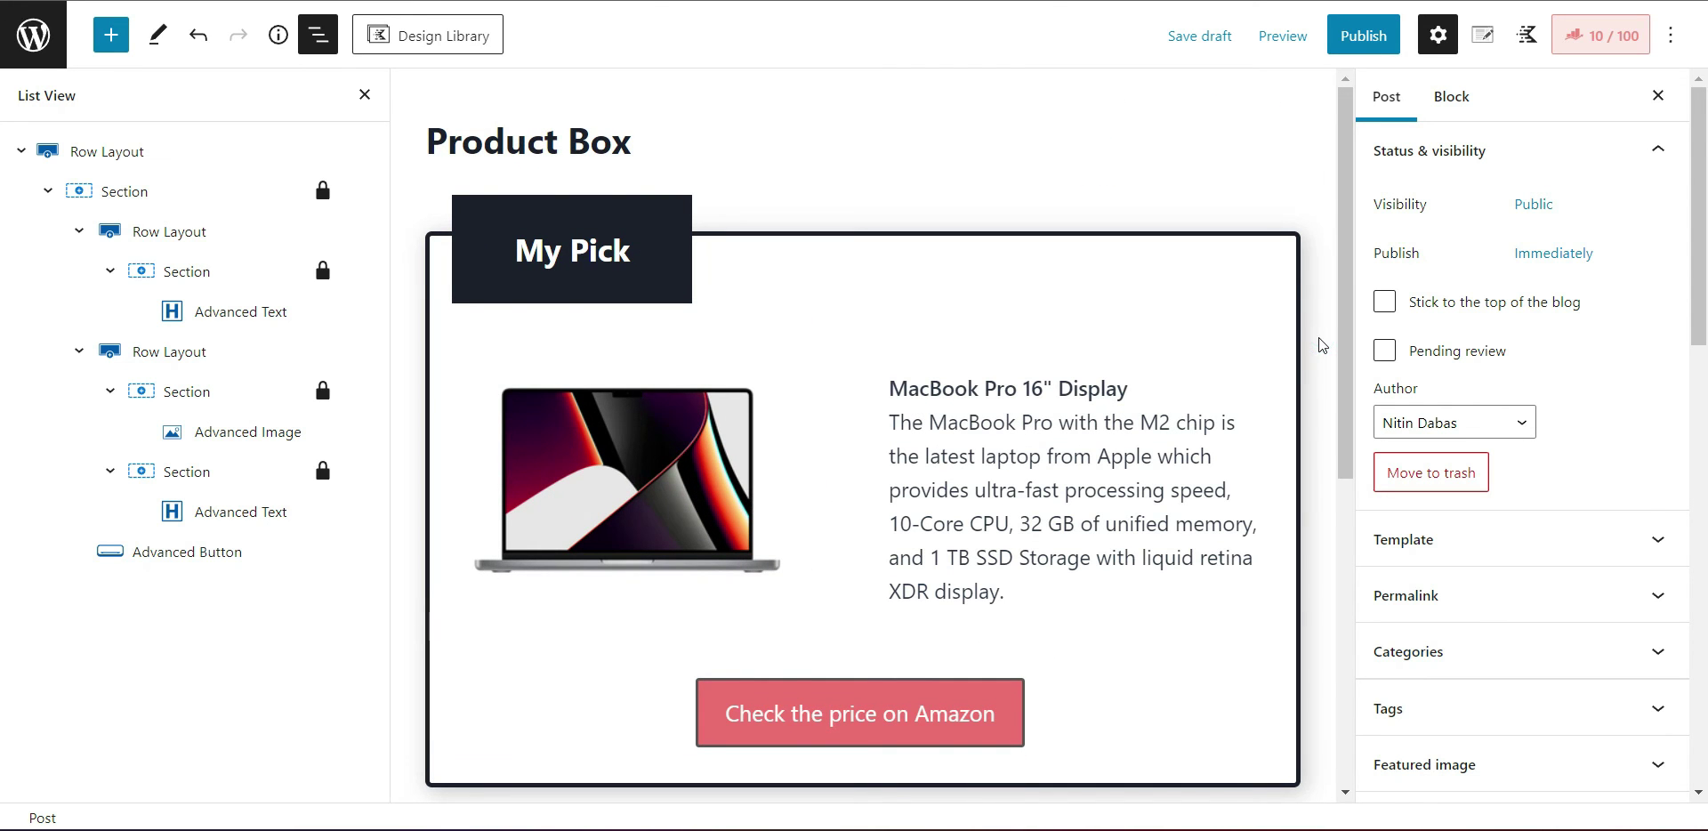